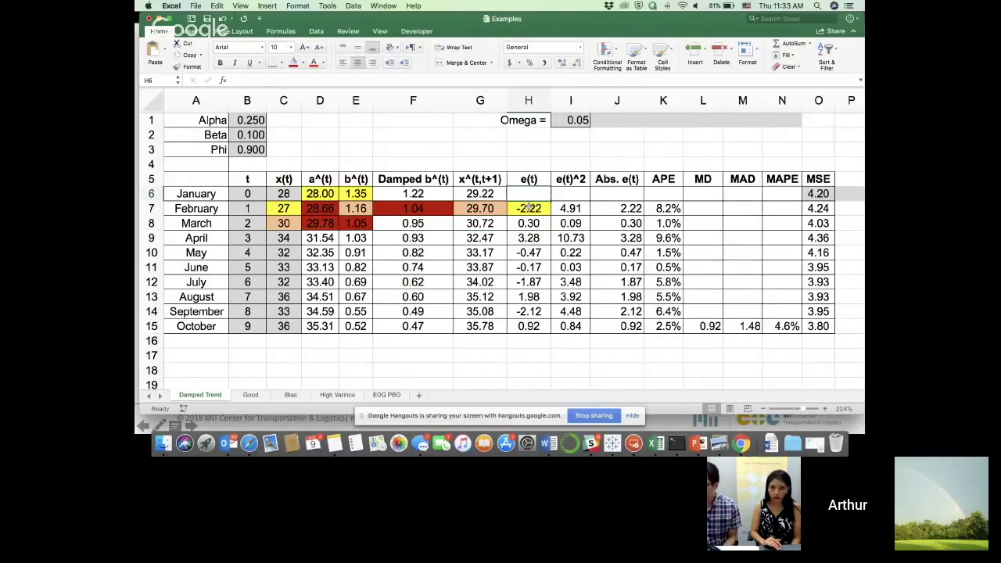
Step: Review H7's error formula =C7-G6, then select the e(t) values H7:H15 for a fill colour
{"action": "left_click", "coordinate": [529, 100]}
{"action": "left_click_drag", "start_coordinate": [529, 100], "coordinate": [782, 101]}
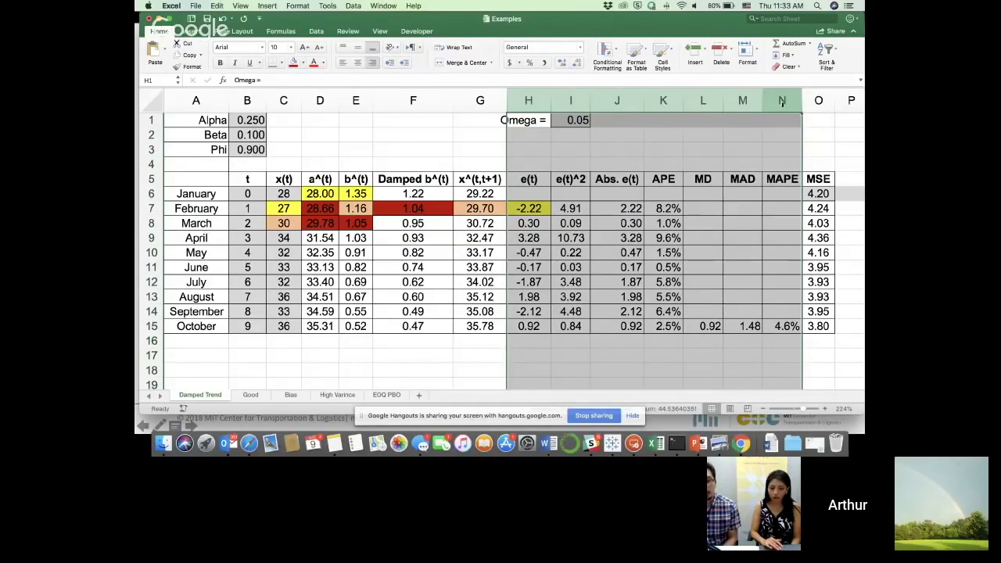
{"action": "left_click", "coordinate": [540, 223]}
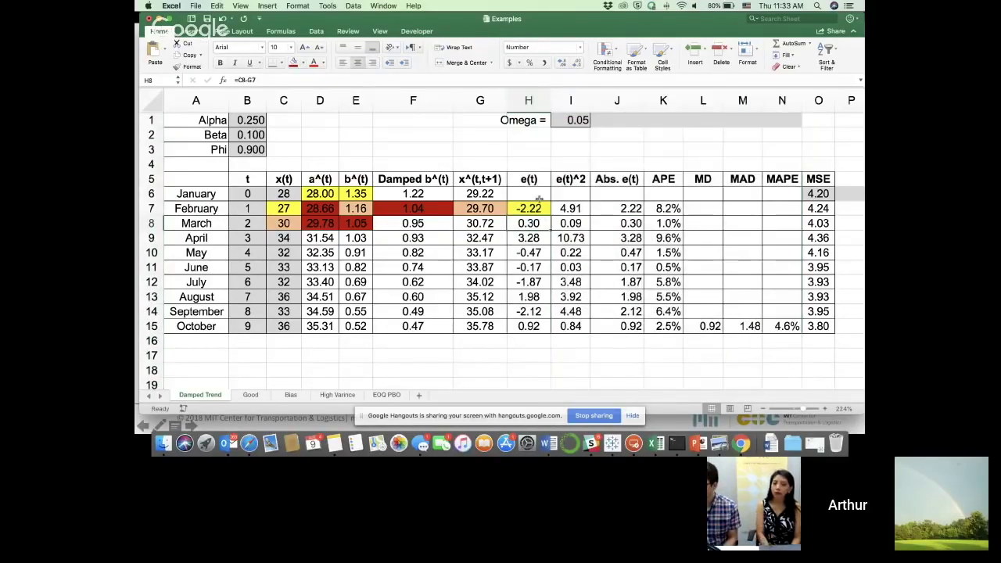
{"action": "left_click", "coordinate": [531, 208]}
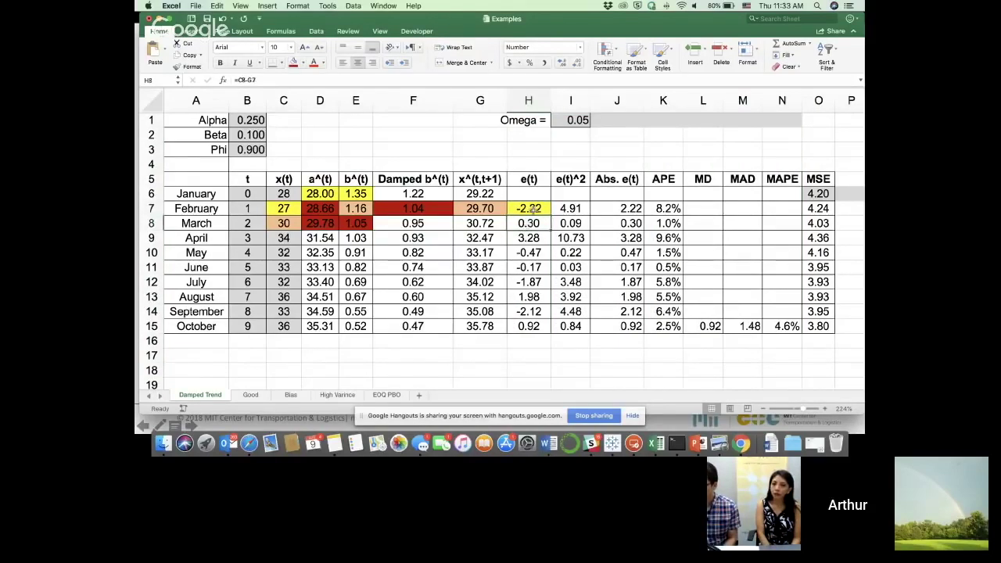
{"action": "double_click", "coordinate": [531, 208]}
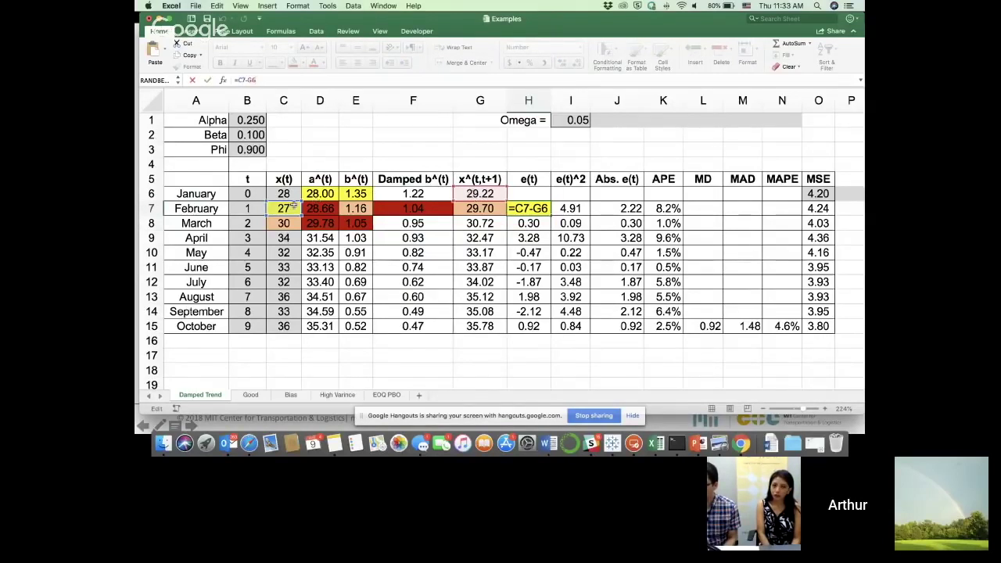
{"action": "key", "text": "Return"}
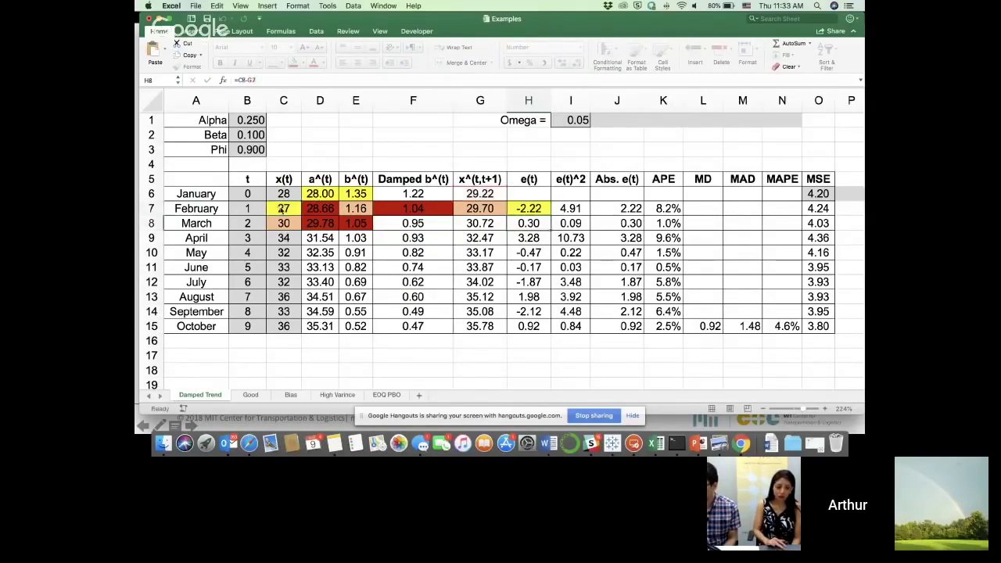
{"action": "left_click_drag", "start_coordinate": [532, 208], "coordinate": [531, 326]}
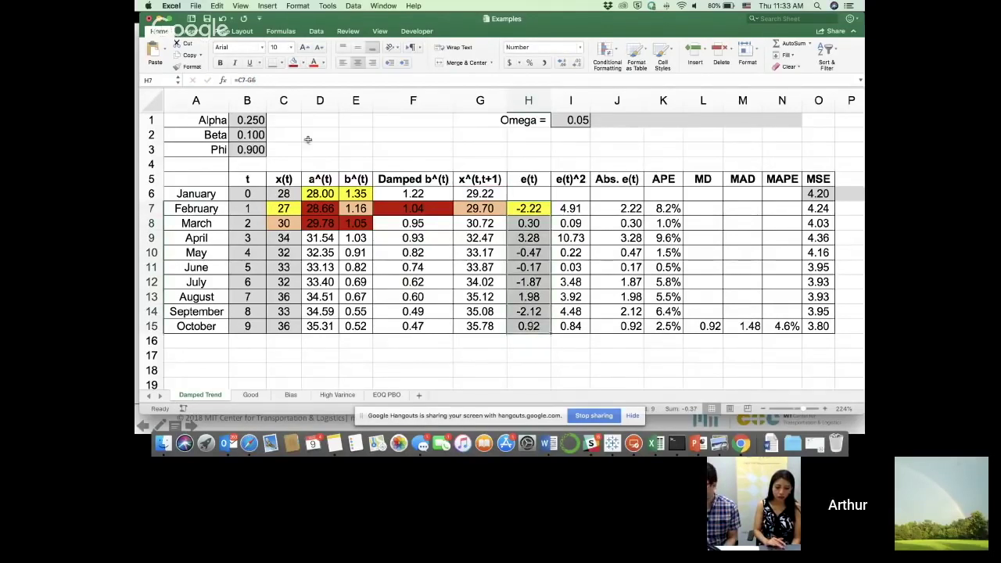
{"action": "left_click", "coordinate": [302, 64]}
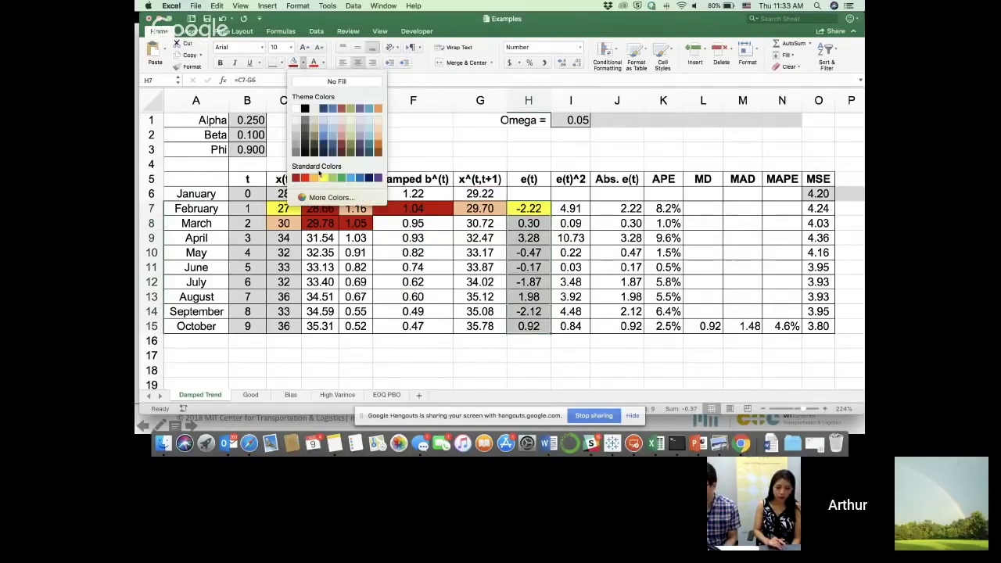
Step: Fill the e(t), e(t)^2 and Abs. e(t) values in H7:J15 yellow and check J7's =ABS(H7)
{"action": "left_click", "coordinate": [321, 178]}
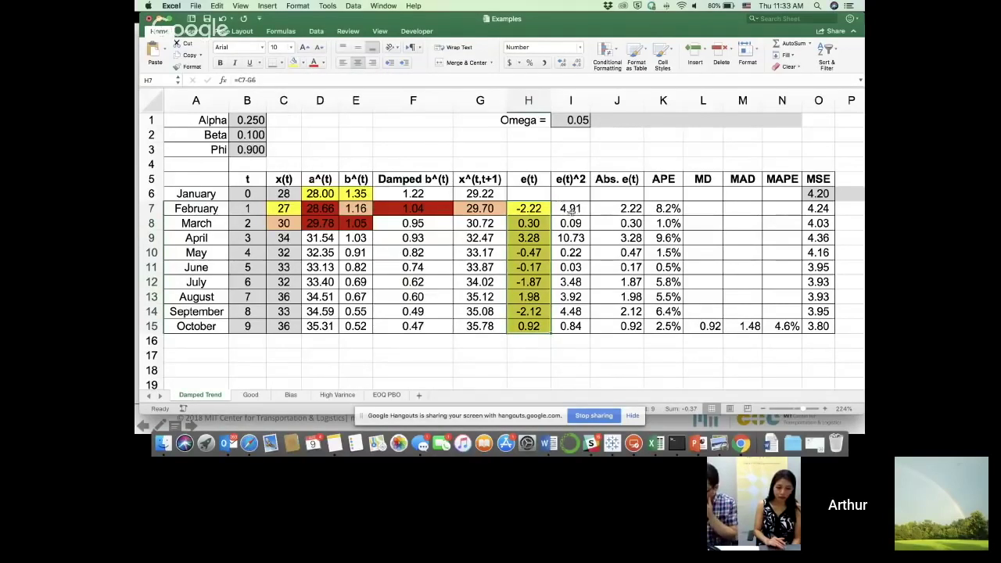
{"action": "left_click_drag", "start_coordinate": [571, 210], "coordinate": [582, 327]}
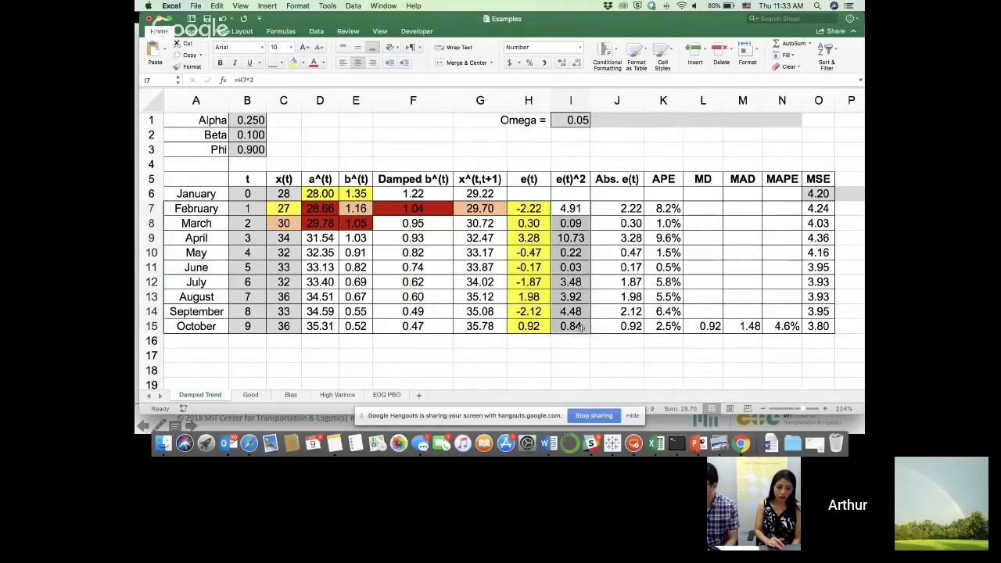
{"action": "left_click", "coordinate": [294, 62]}
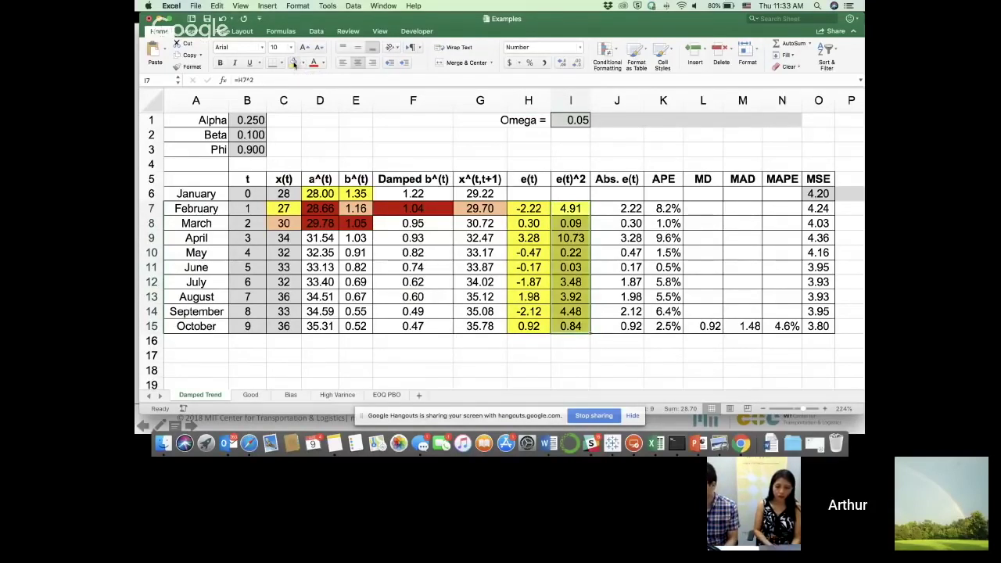
{"action": "left_click", "coordinate": [603, 224]}
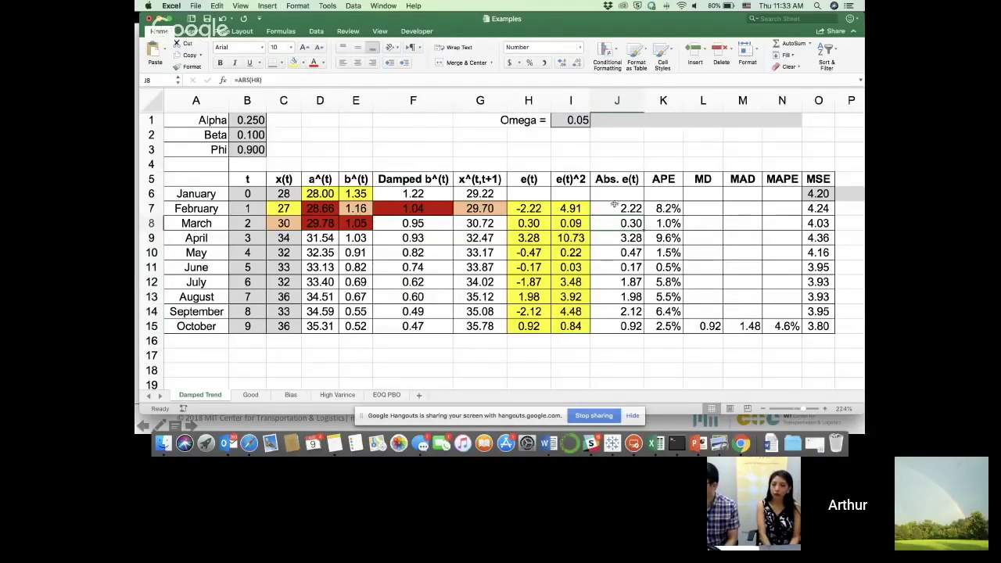
{"action": "left_click_drag", "start_coordinate": [615, 205], "coordinate": [606, 324]}
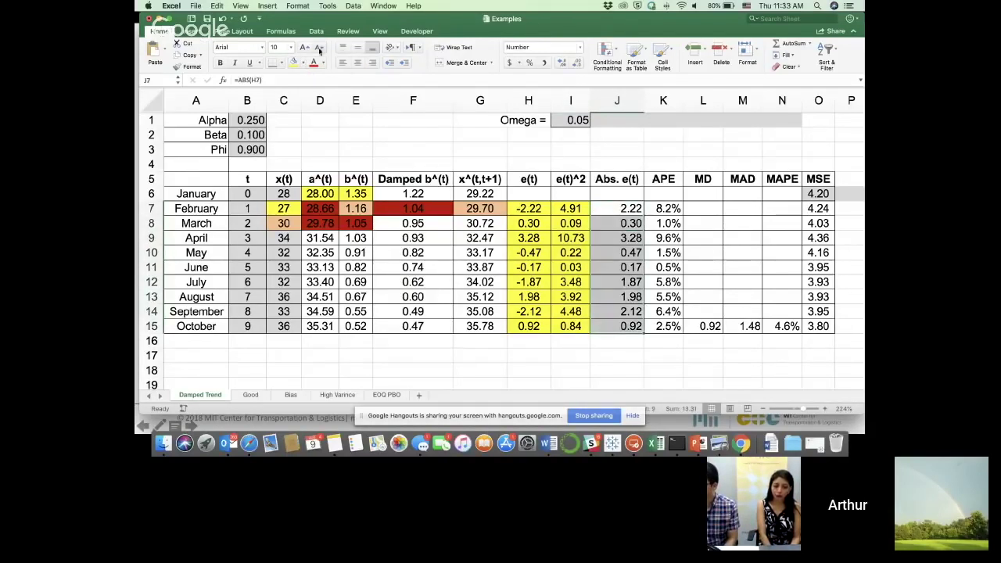
{"action": "left_click", "coordinate": [294, 62]}
{"action": "left_click", "coordinate": [571, 267]}
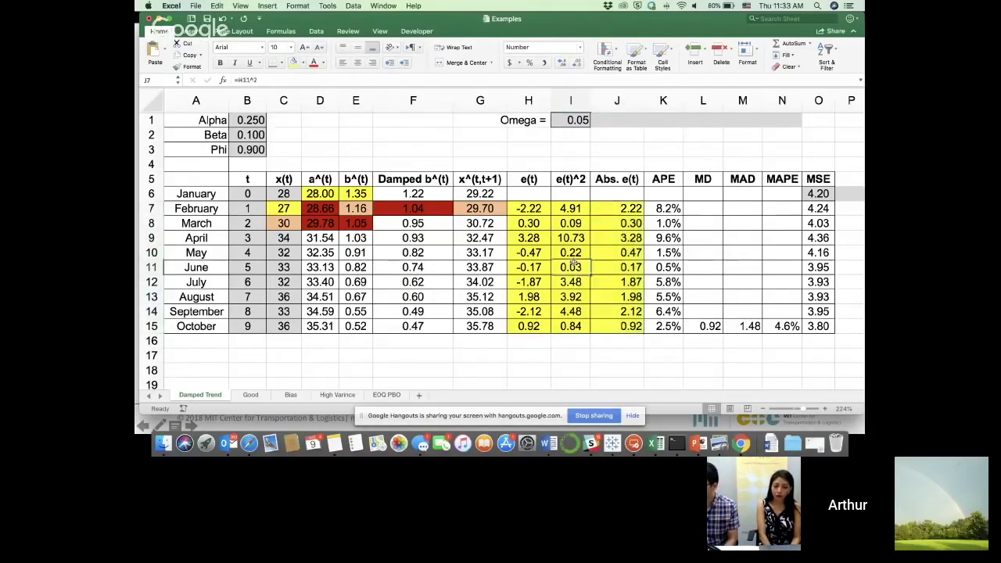
{"action": "left_click", "coordinate": [521, 206]}
{"action": "left_click", "coordinate": [629, 207]}
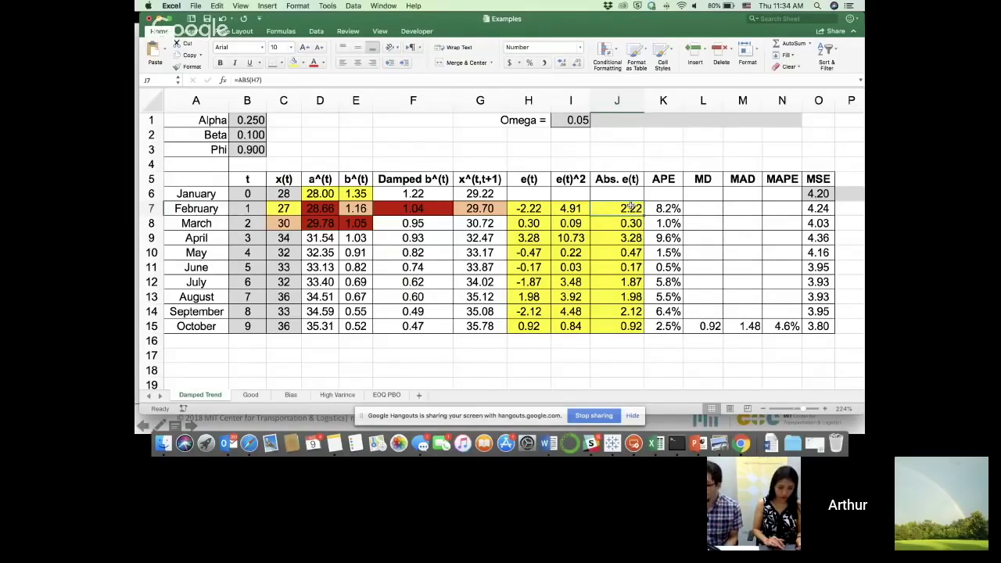
Step: Fill the APE values K7:K15 yellow and confirm K7's formula =J7/C7
{"action": "left_click", "coordinate": [670, 206]}
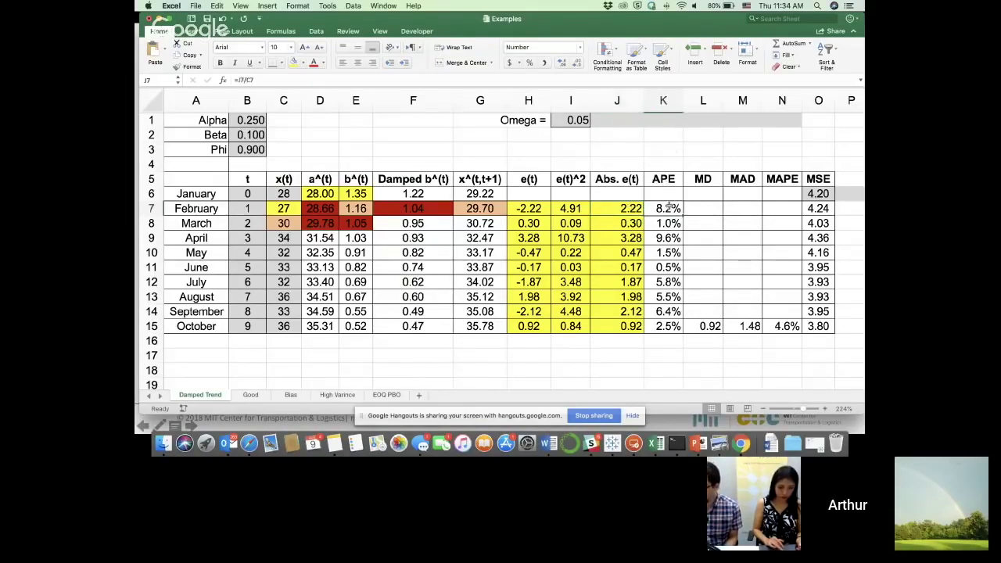
{"action": "left_click_drag", "start_coordinate": [670, 206], "coordinate": [669, 327]}
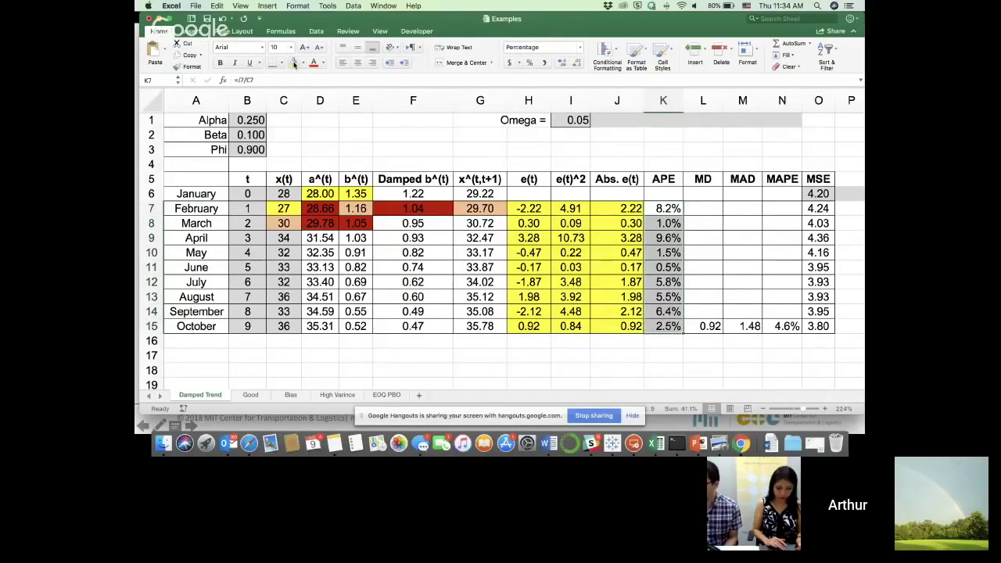
{"action": "left_click", "coordinate": [294, 64]}
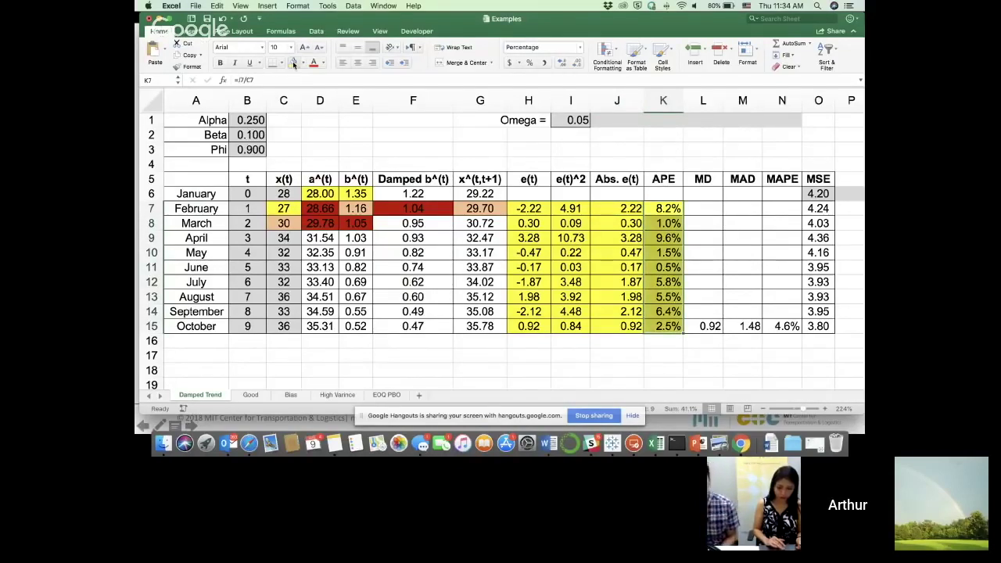
{"action": "left_click", "coordinate": [655, 205]}
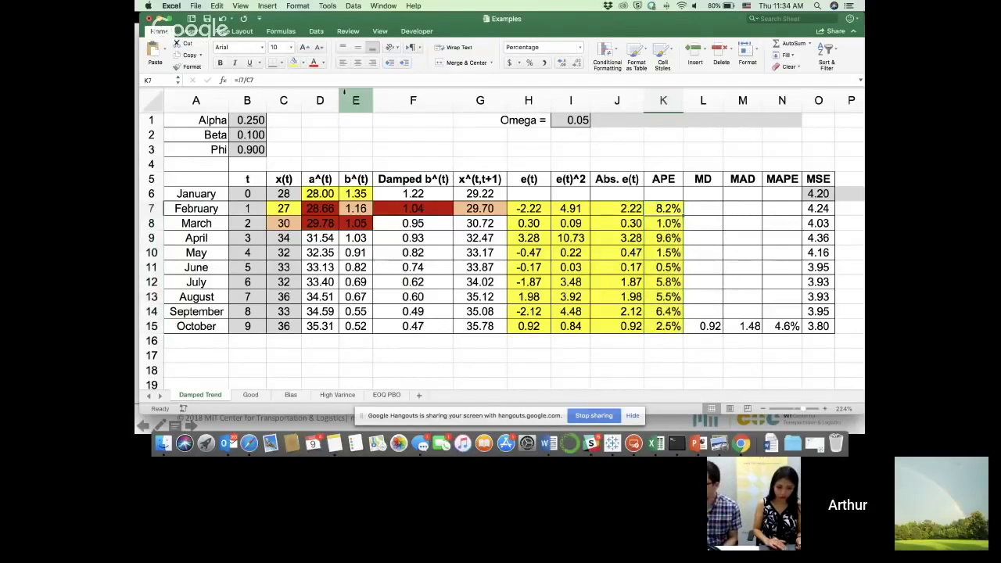
{"action": "left_click", "coordinate": [316, 80]}
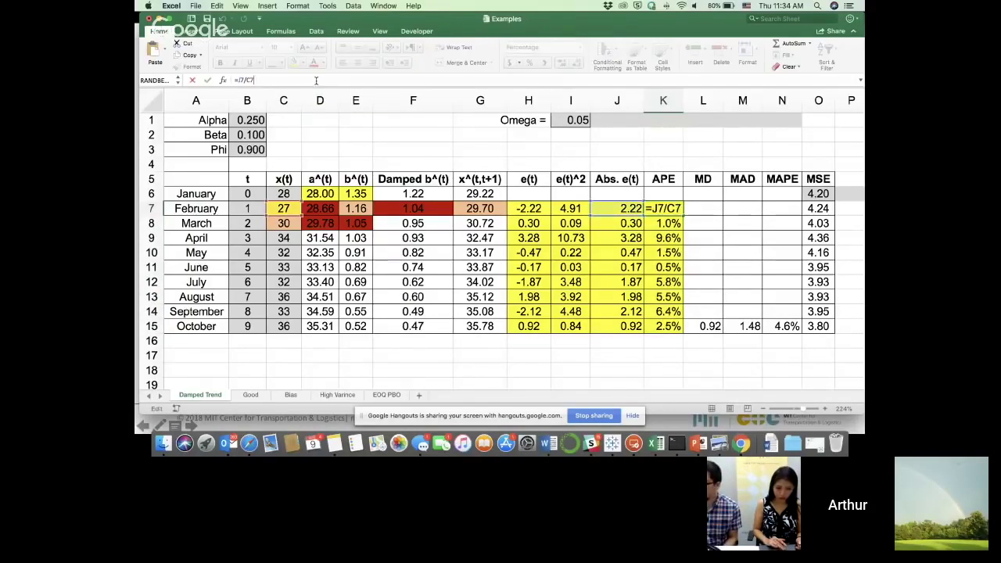
{"action": "key", "text": "Return"}
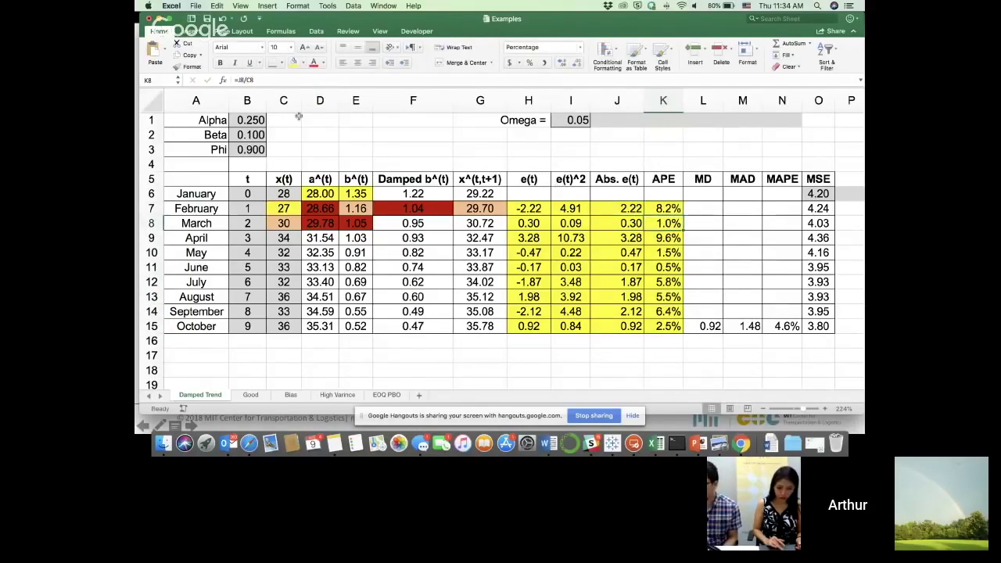
Step: Try blue fills on March's APE and demand cells, then undo both
{"action": "left_click", "coordinate": [302, 63]}
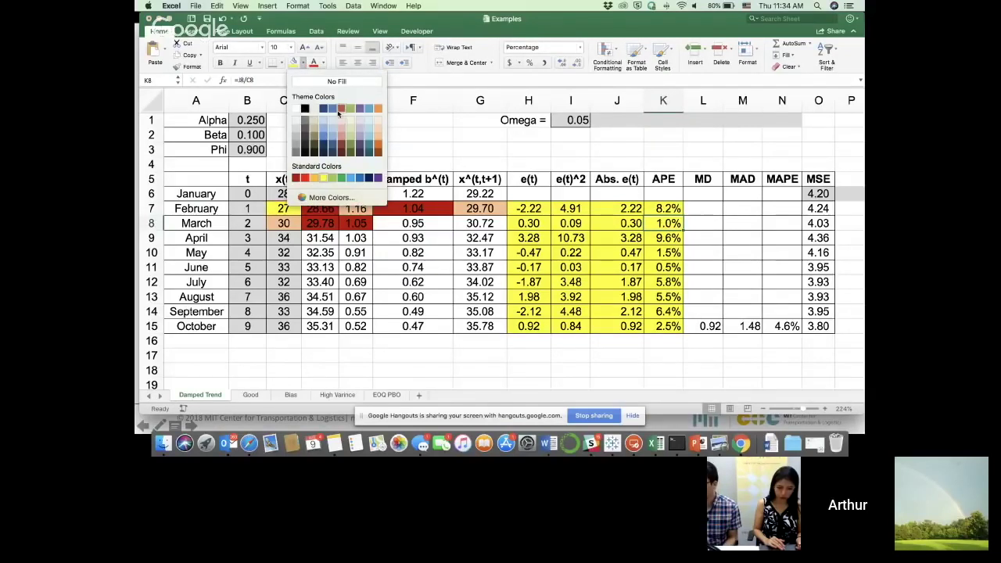
{"action": "left_click", "coordinate": [333, 109]}
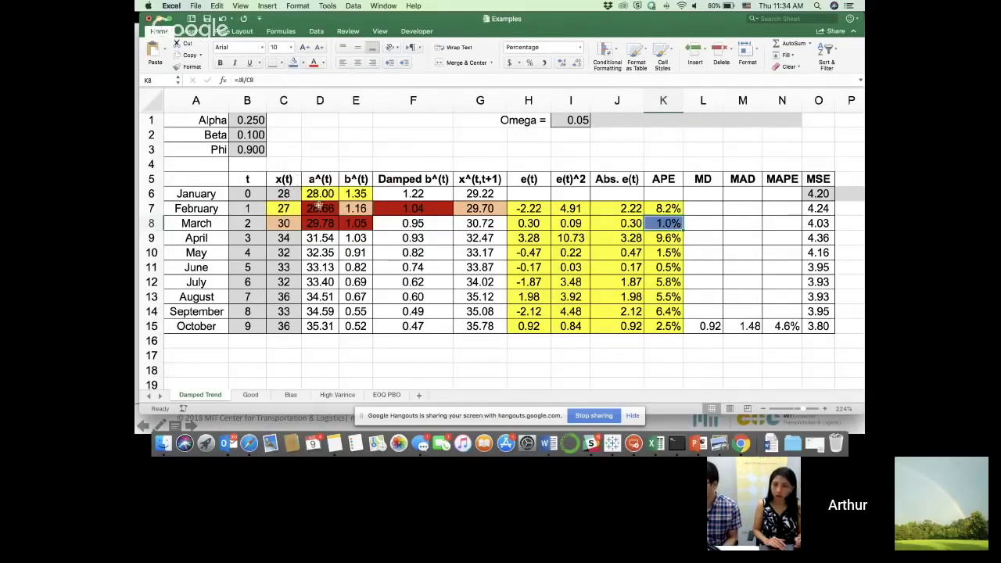
{"action": "left_click", "coordinate": [287, 223]}
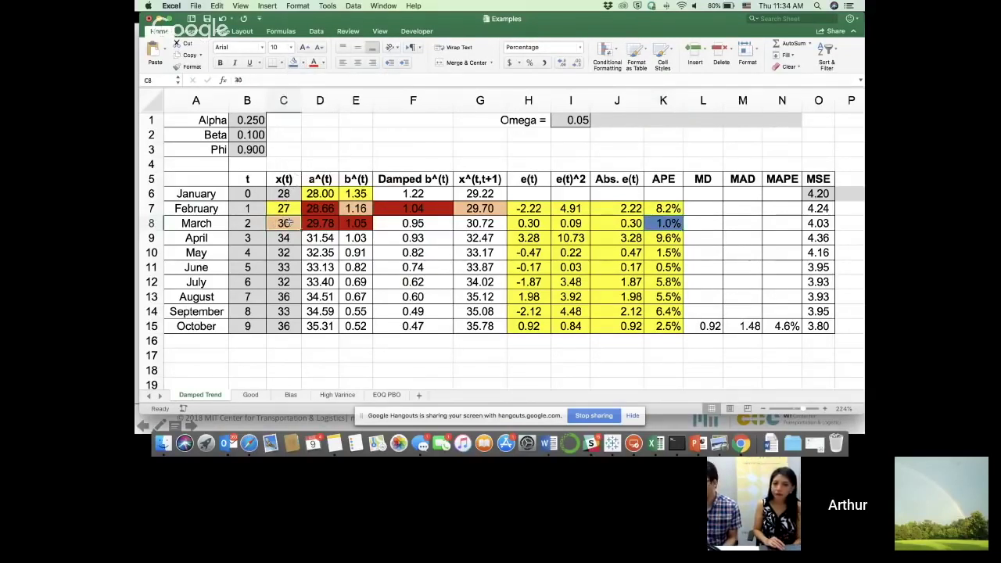
{"action": "left_click", "coordinate": [293, 63]}
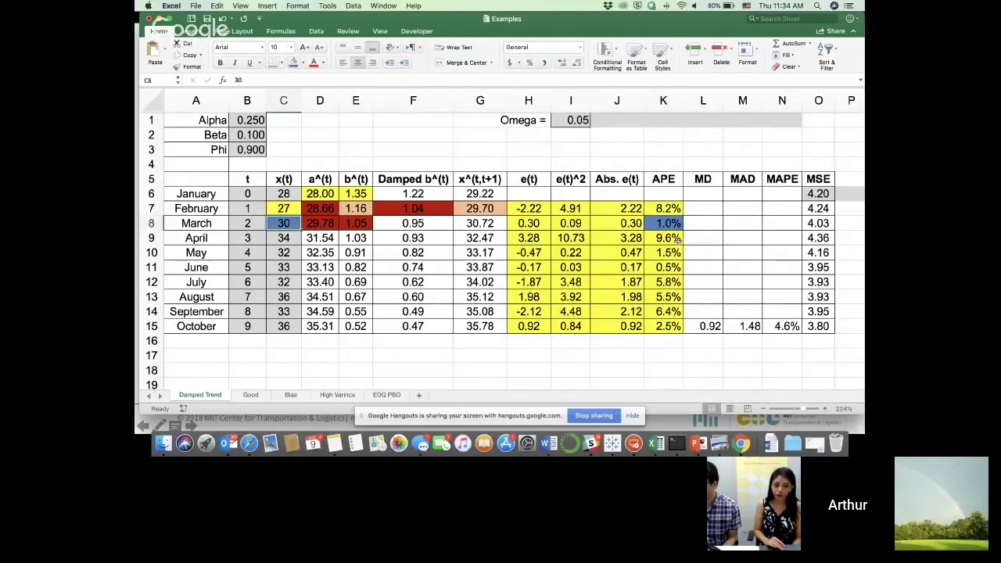
{"action": "key", "text": "super+z"}
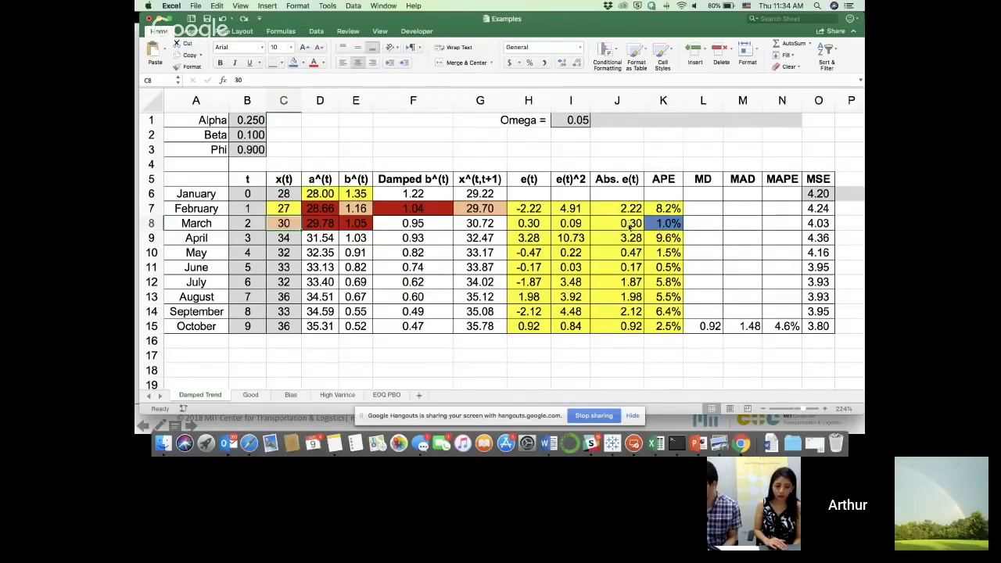
{"action": "key", "text": "super+z"}
Step: Fill March's absolute error 0.30, demand 30 and APE 1.0% in blue
{"action": "left_click", "coordinate": [630, 225]}
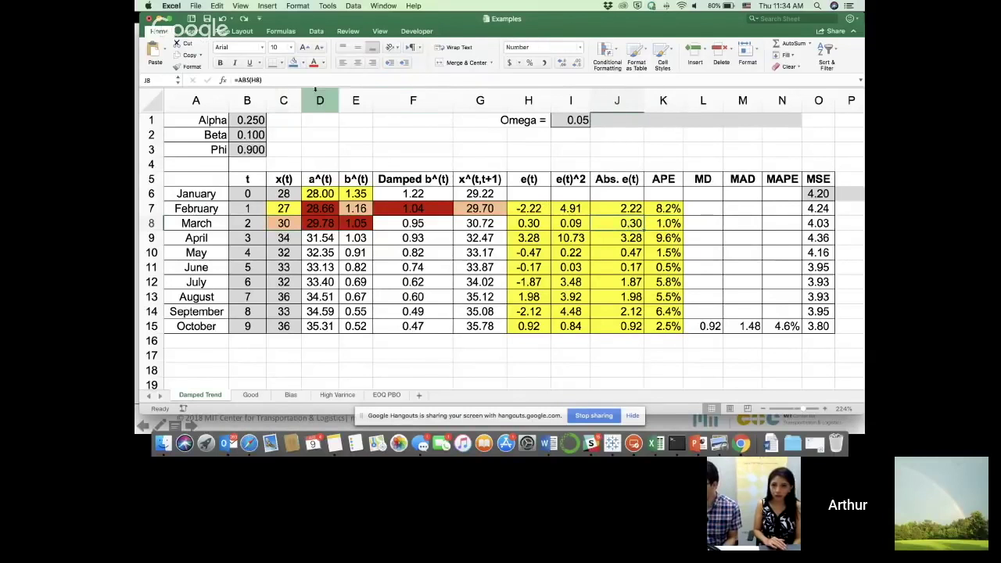
{"action": "left_click", "coordinate": [295, 63]}
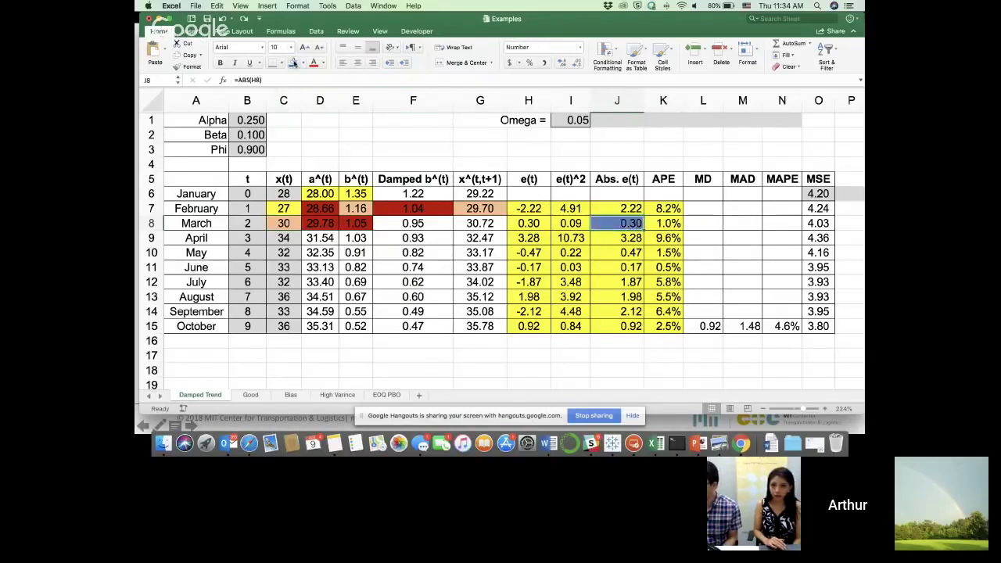
{"action": "left_click", "coordinate": [286, 225]}
{"action": "left_click", "coordinate": [295, 64]}
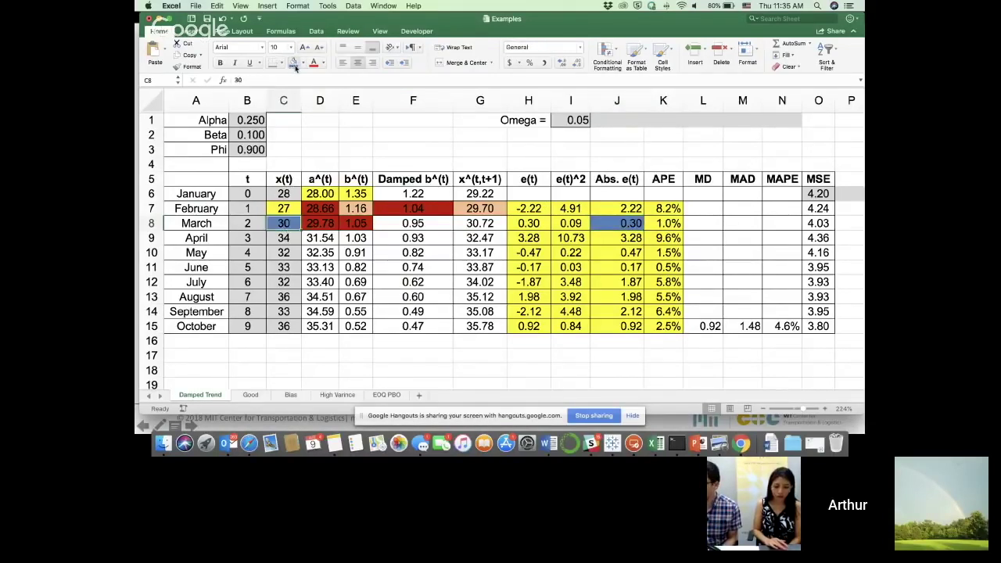
{"action": "left_click", "coordinate": [663, 223]}
{"action": "left_click", "coordinate": [293, 62]}
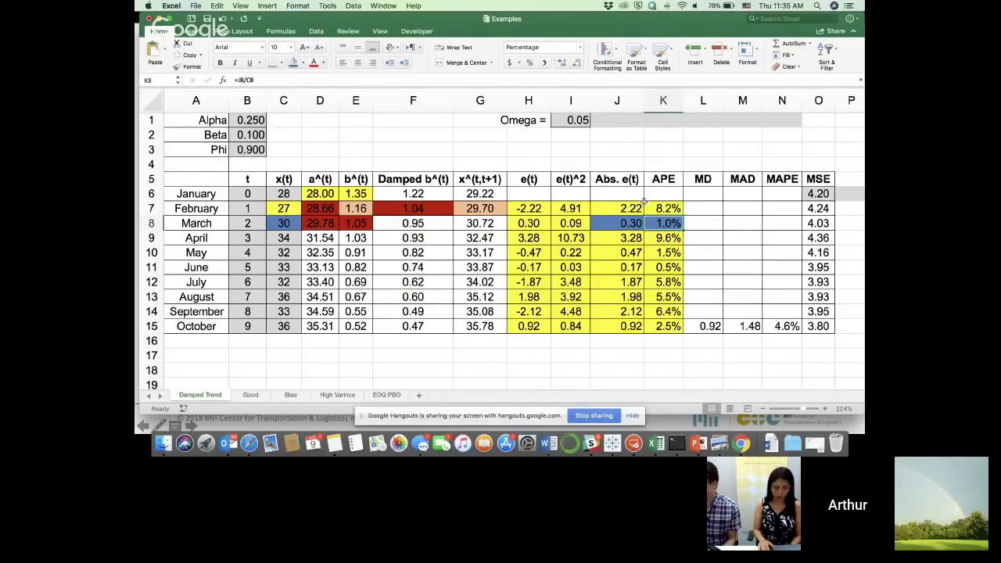
{"action": "left_click", "coordinate": [698, 266]}
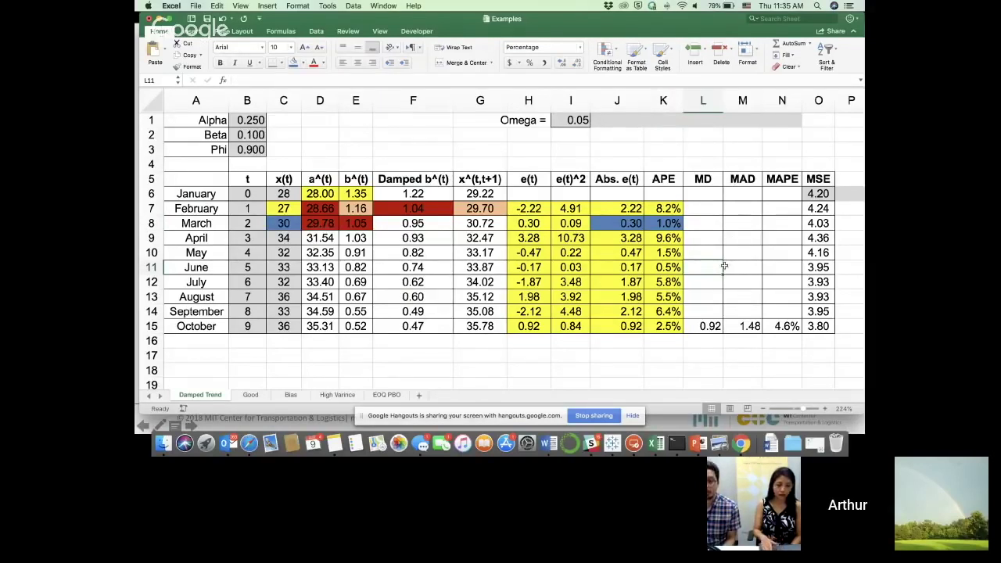
Step: Fill the MD result 0.92 in L15 blue and select the e(t) errors H7:H15 it averages
{"action": "left_click", "coordinate": [709, 326]}
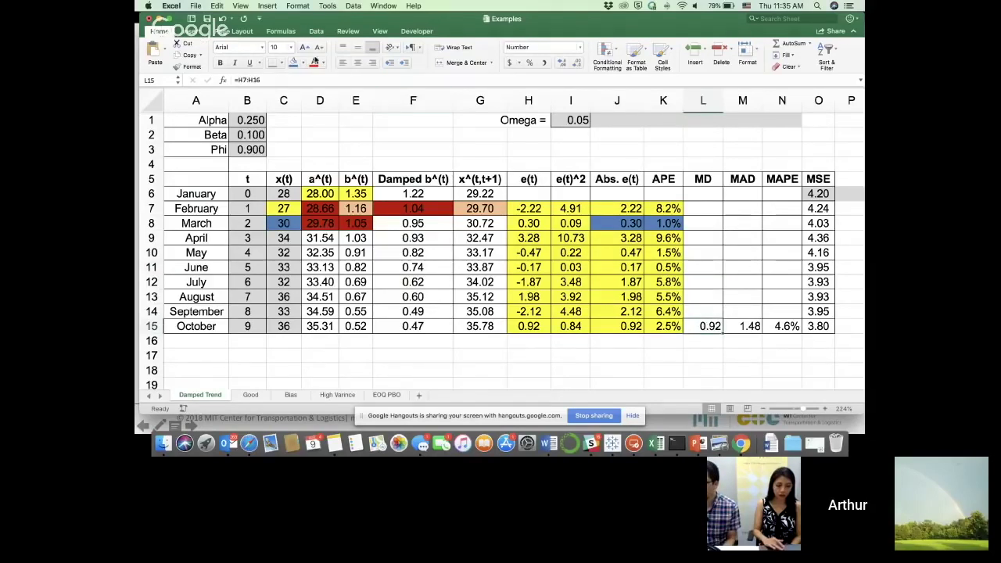
{"action": "left_click", "coordinate": [293, 63]}
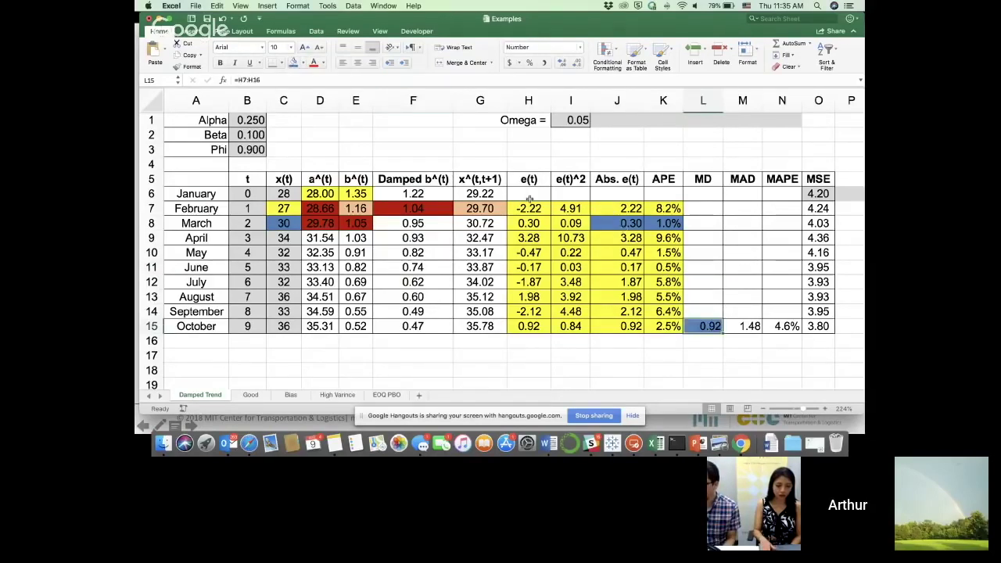
{"action": "left_click_drag", "start_coordinate": [540, 205], "coordinate": [532, 325]}
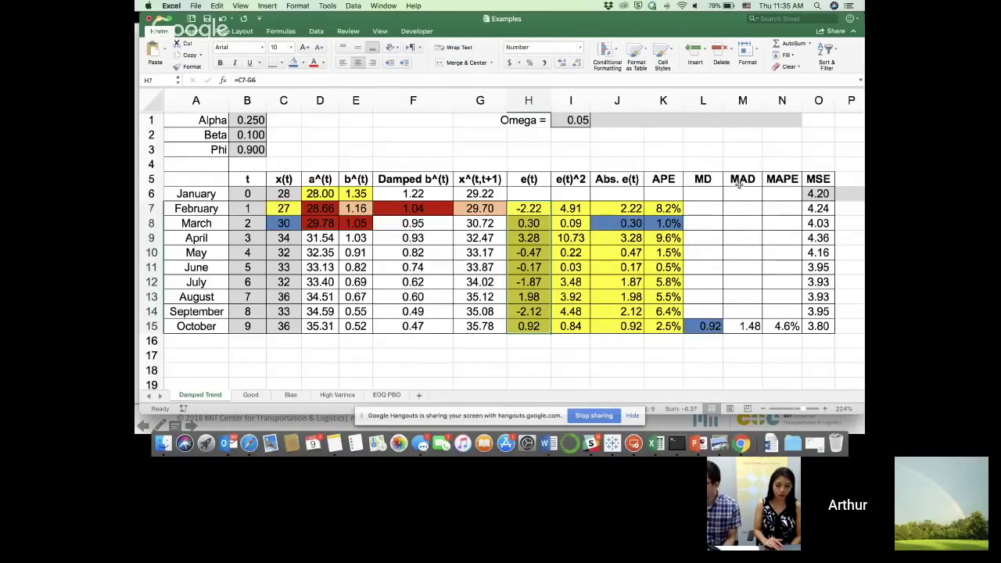
Step: Fill the MAD result 1.48 and absolute errors J7:J15 blue, then undo the errors' fill
{"action": "left_click", "coordinate": [739, 324]}
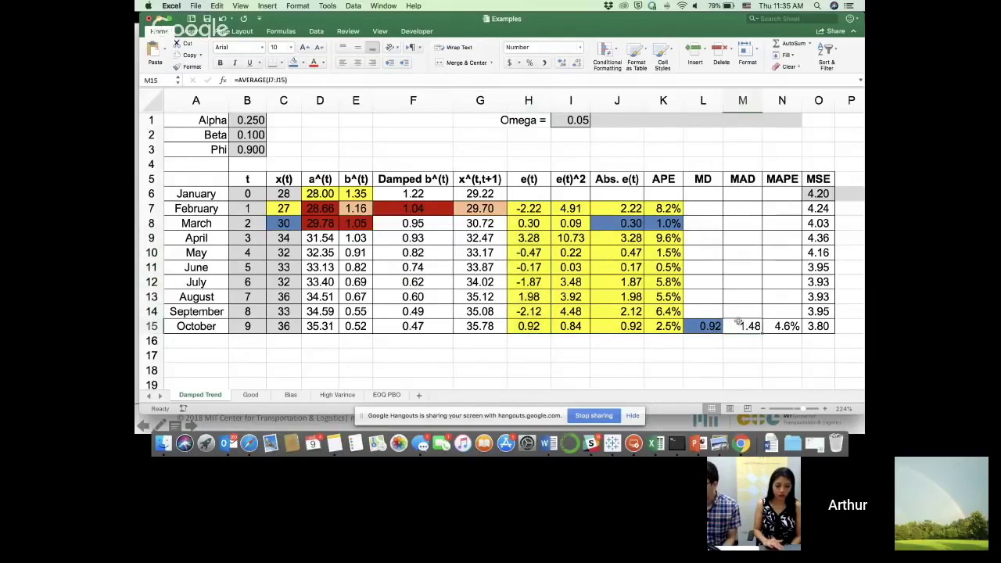
{"action": "left_click", "coordinate": [293, 62]}
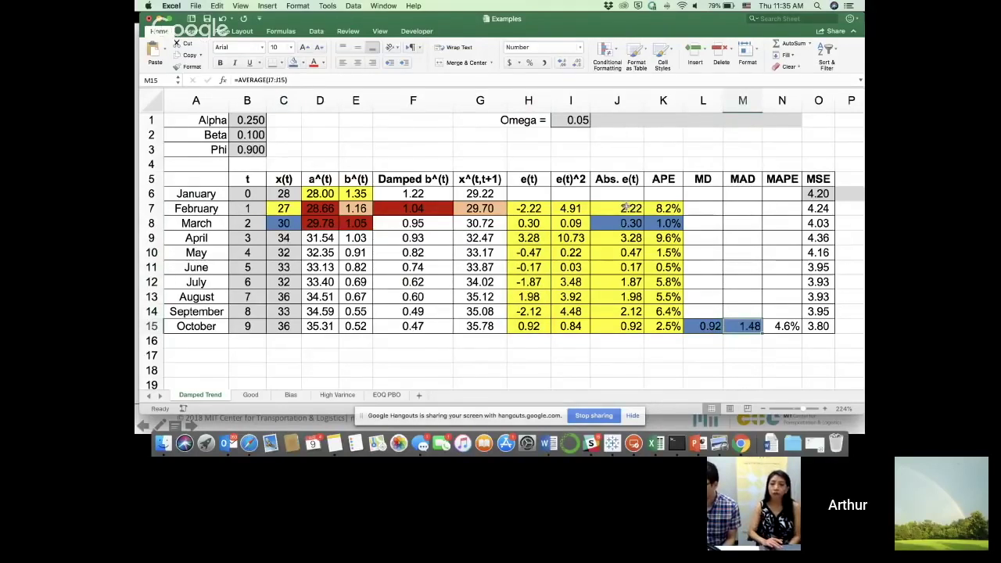
{"action": "left_click_drag", "start_coordinate": [626, 208], "coordinate": [625, 334]}
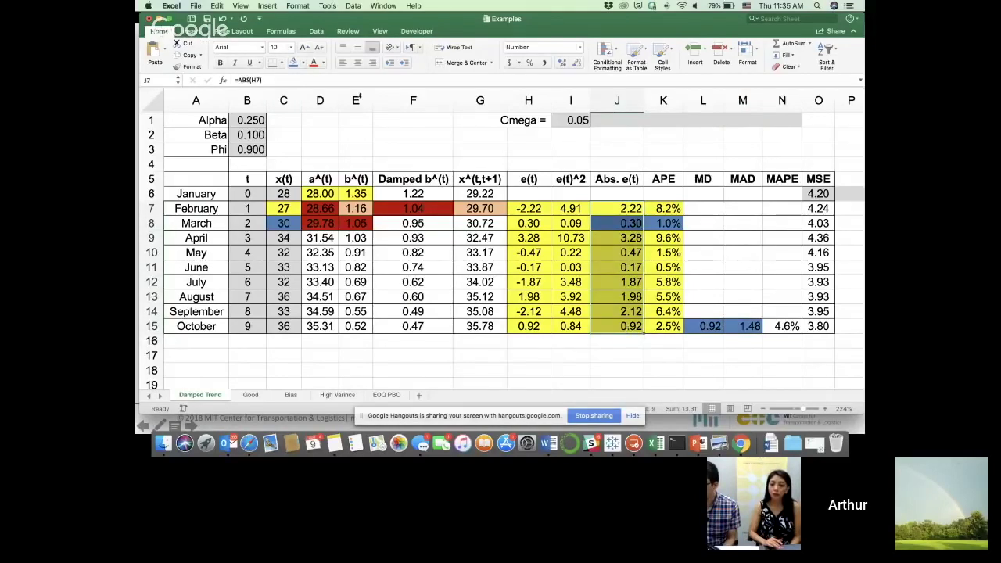
{"action": "left_click", "coordinate": [294, 62]}
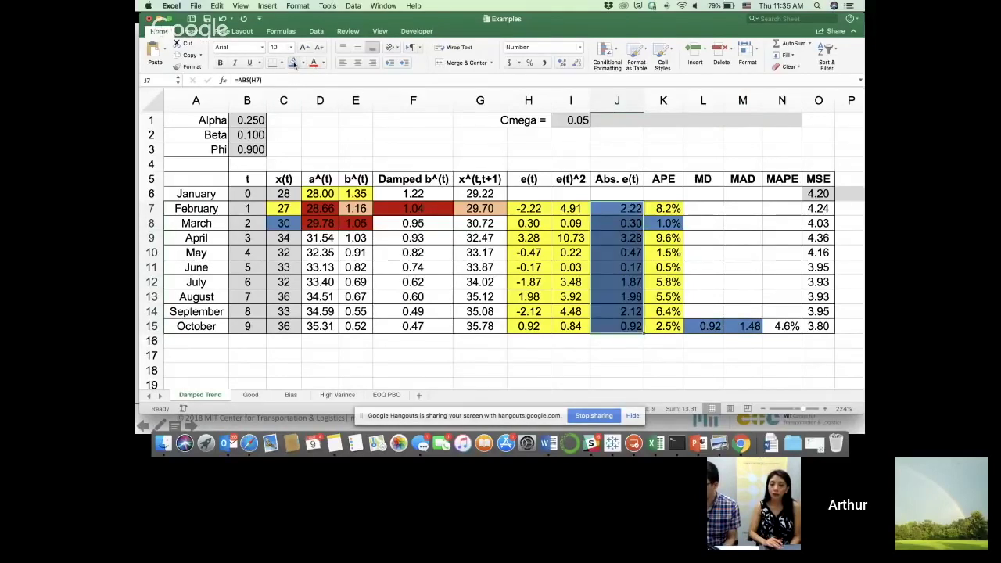
{"action": "left_click", "coordinate": [304, 66]}
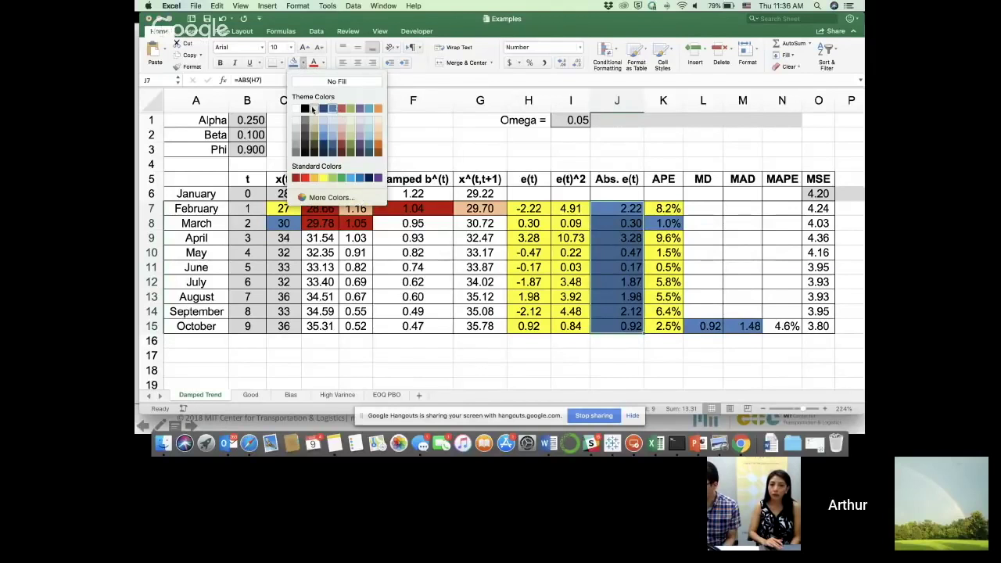
{"action": "key", "text": "Escape"}
{"action": "key", "text": "super+z"}
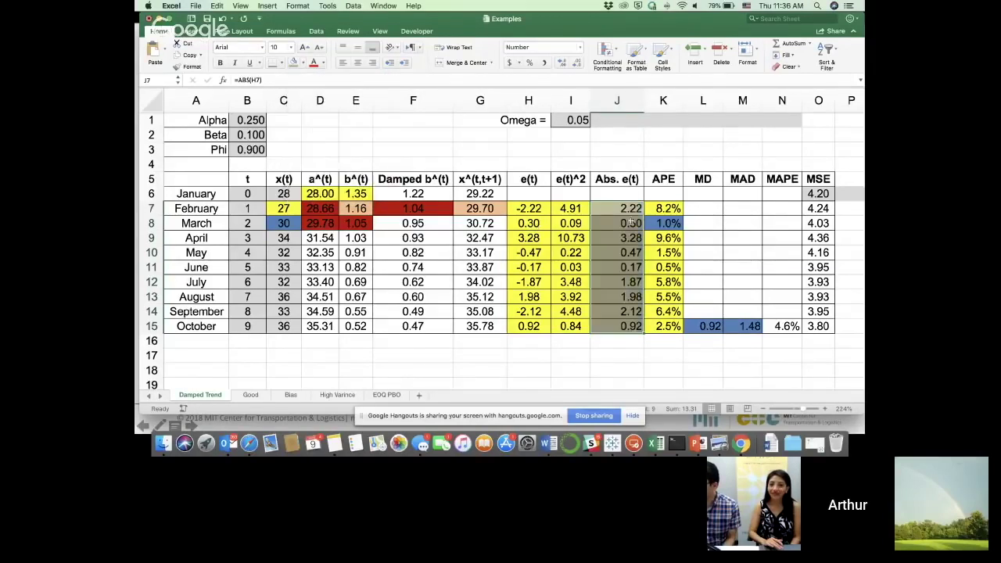
Step: Give the absolute errors J7:J15 and the MAD result 1.48 a tan fill
{"action": "left_click_drag", "start_coordinate": [618, 208], "coordinate": [624, 326]}
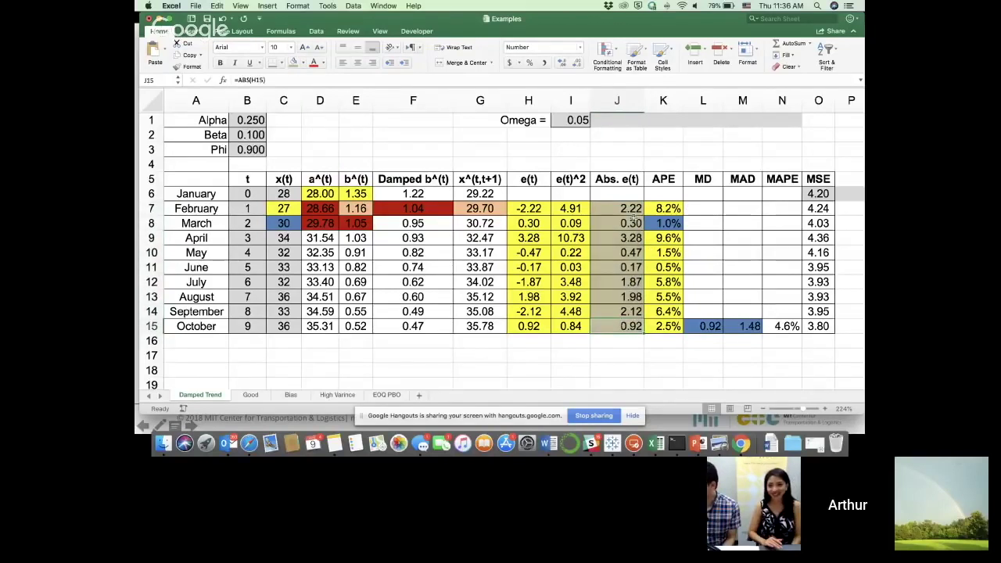
{"action": "left_click", "coordinate": [743, 326]}
{"action": "left_click", "coordinate": [294, 62]}
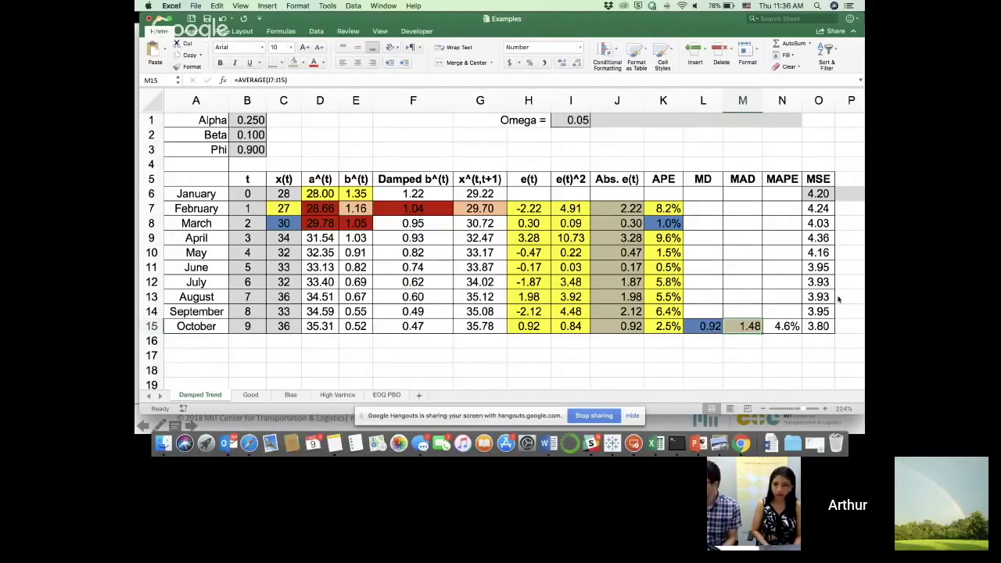
{"action": "left_click", "coordinate": [786, 327]}
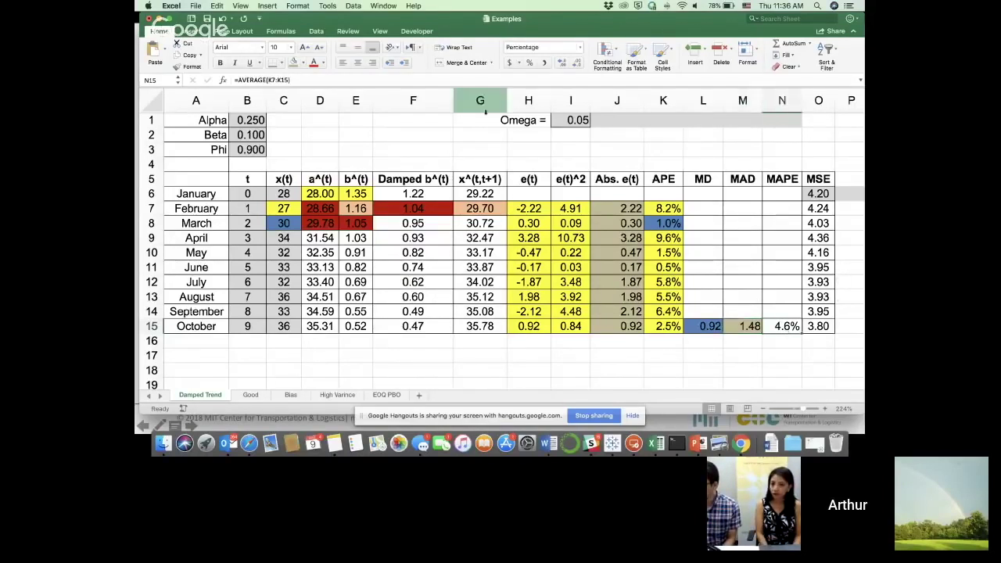
Step: Fill the MAPE result 4.6% in N15 and the APE values K7:K15 with blue
{"action": "left_click", "coordinate": [302, 63]}
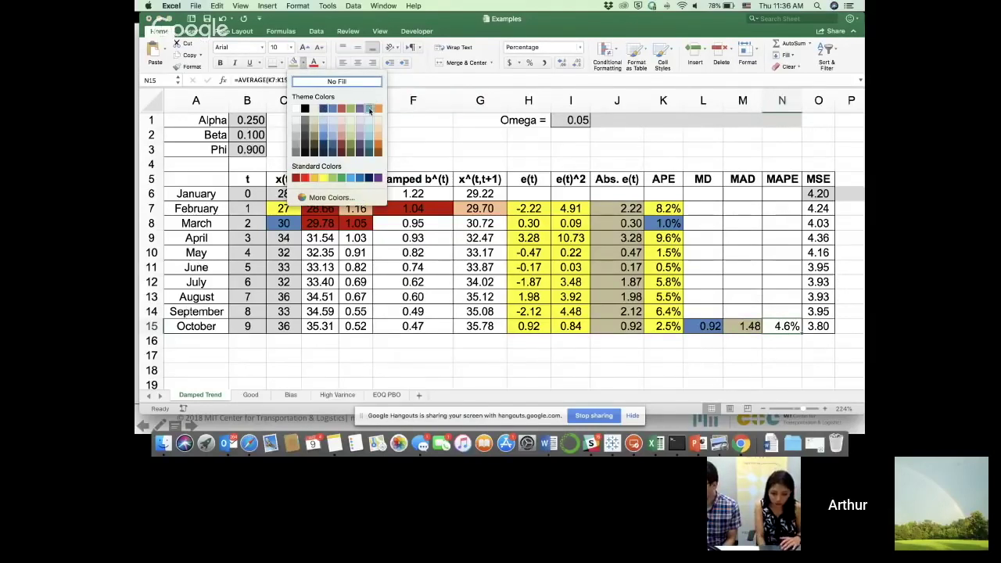
{"action": "left_click", "coordinate": [371, 110]}
{"action": "left_click", "coordinate": [665, 211]}
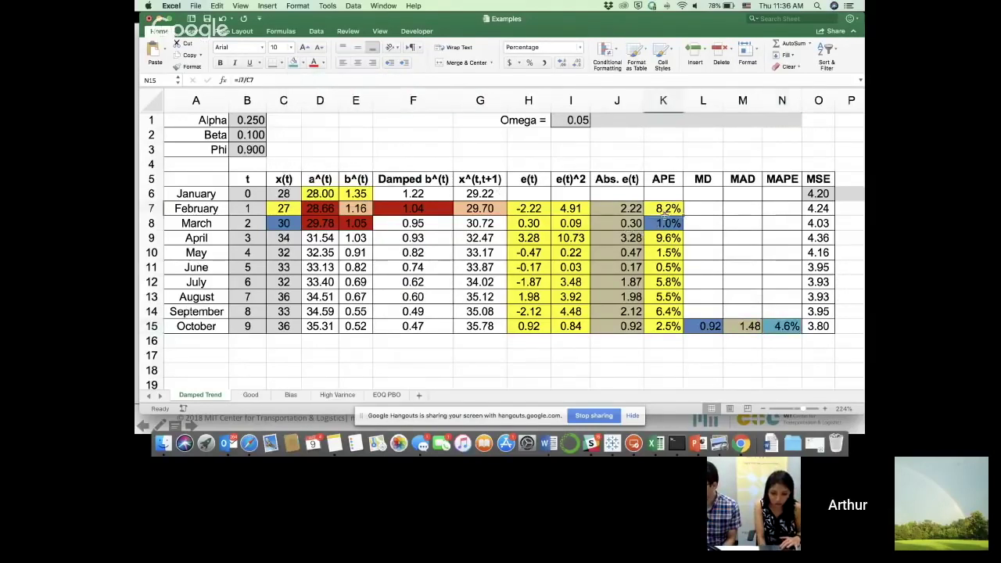
{"action": "left_click_drag", "start_coordinate": [664, 213], "coordinate": [664, 326]}
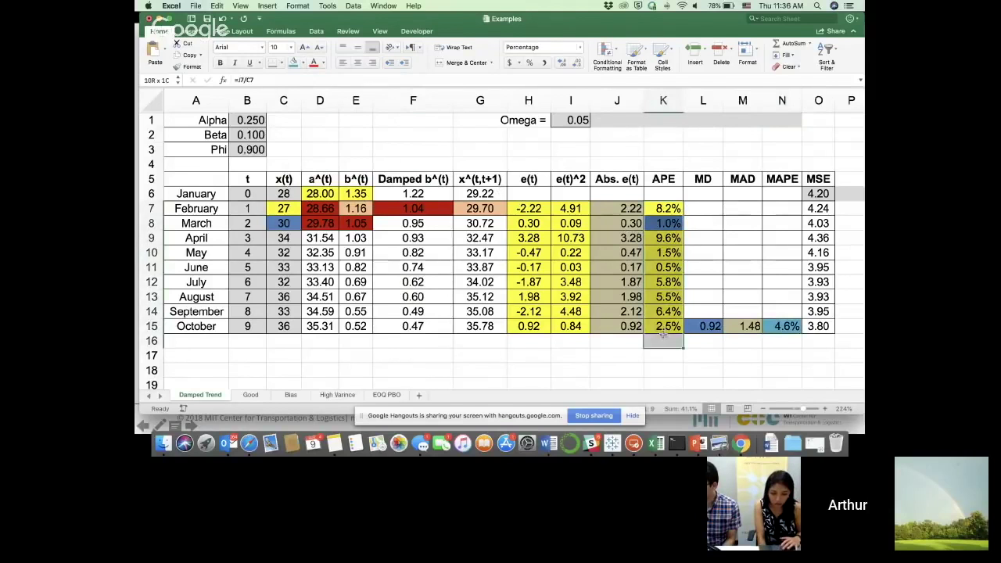
{"action": "left_click", "coordinate": [293, 64]}
{"action": "left_click", "coordinate": [749, 370]}
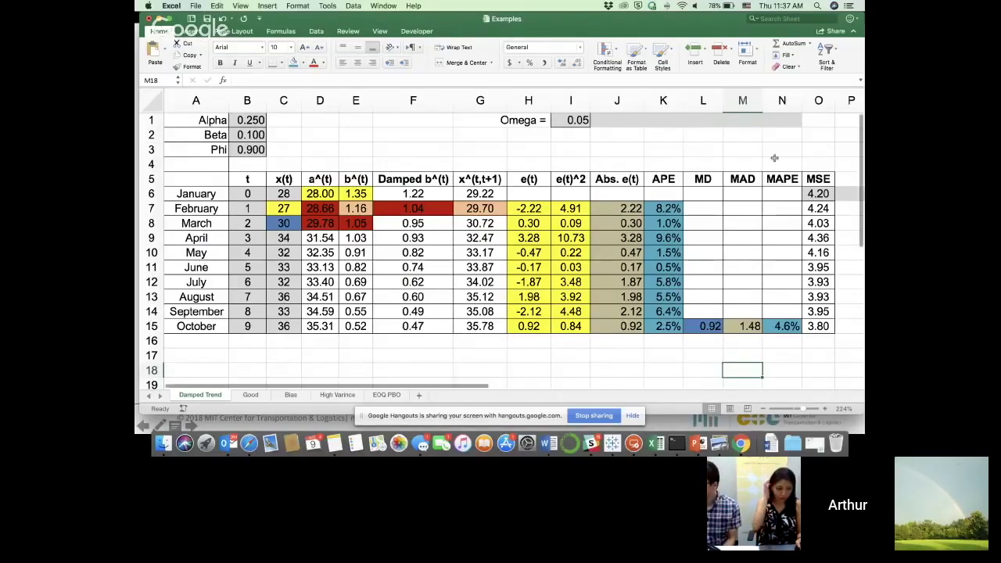
{"action": "left_click", "coordinate": [820, 209]}
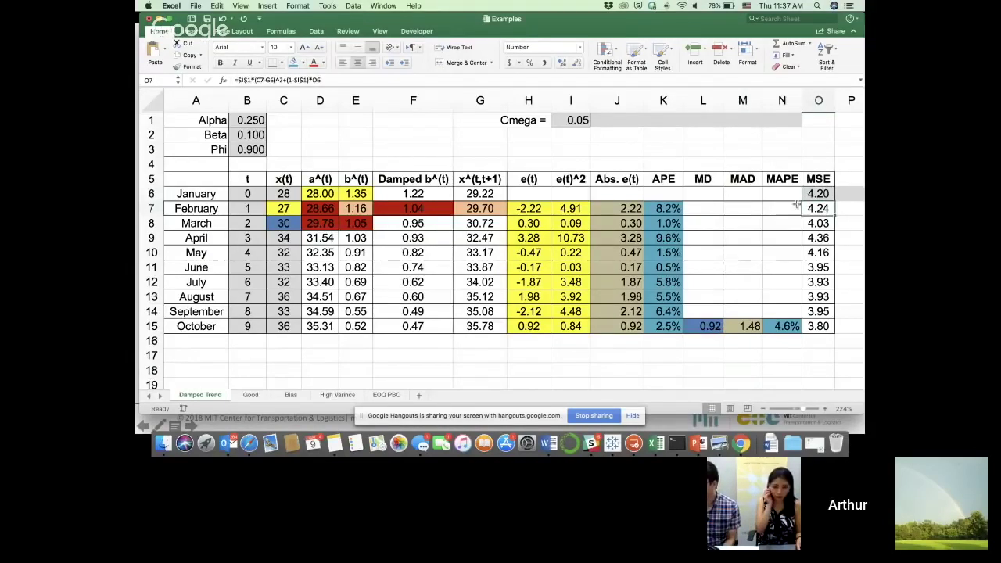
Step: Set the starting MSE in O6 to 4.20 and colour it red
{"action": "left_click", "coordinate": [354, 79]}
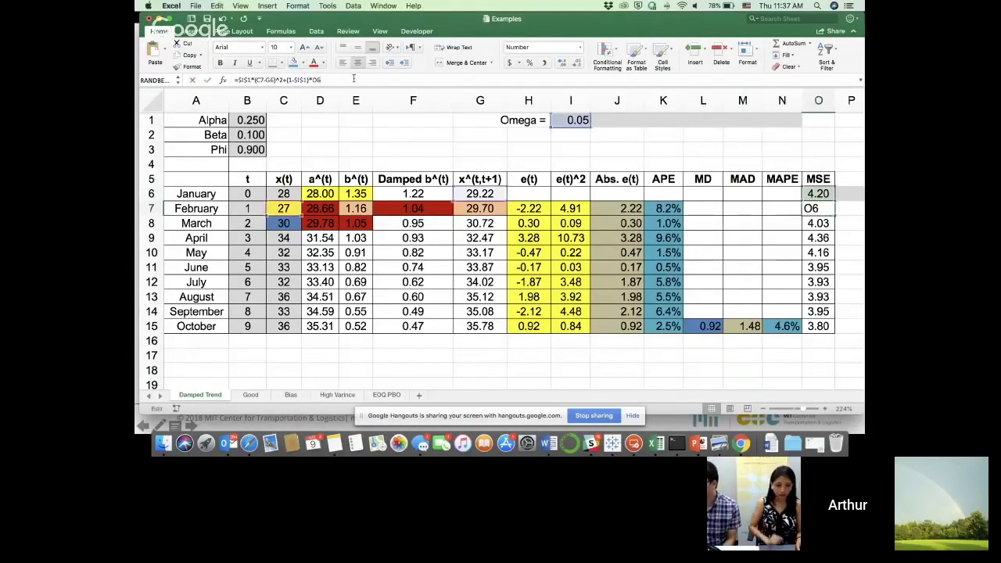
{"action": "key", "text": "Return"}
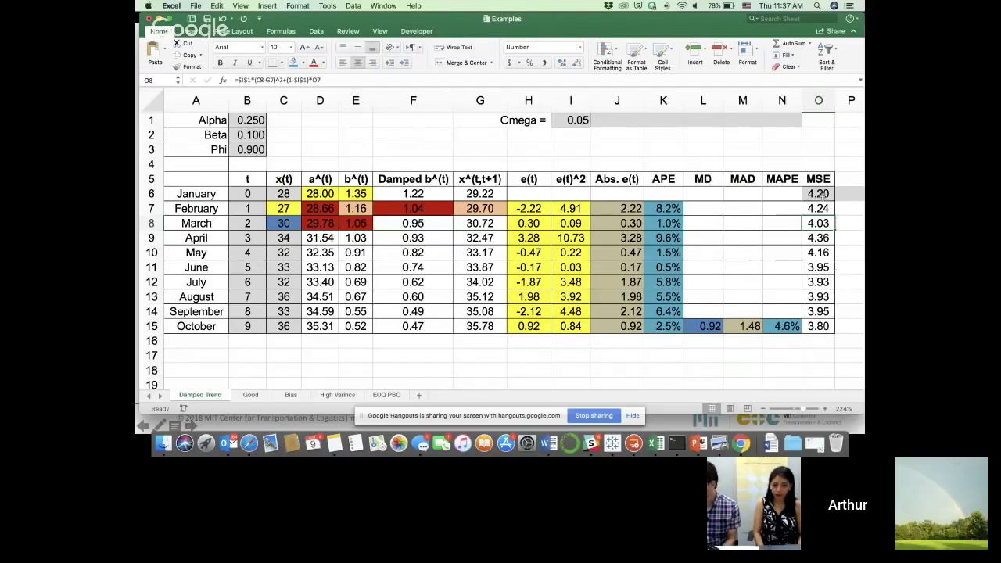
{"action": "left_click", "coordinate": [820, 194]}
{"action": "double_click", "coordinate": [818, 194]}
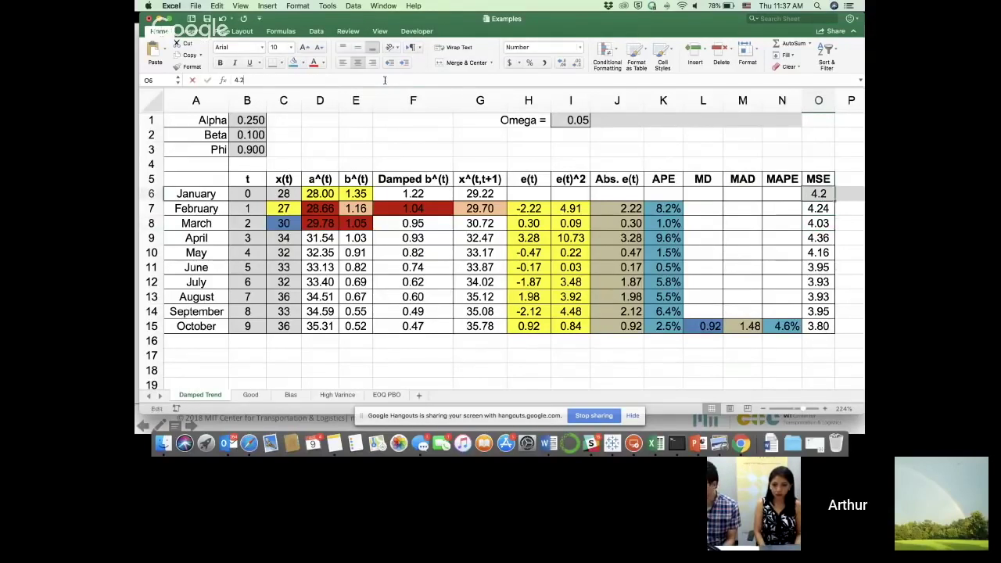
{"action": "key", "text": "Return"}
{"action": "left_click", "coordinate": [818, 194]}
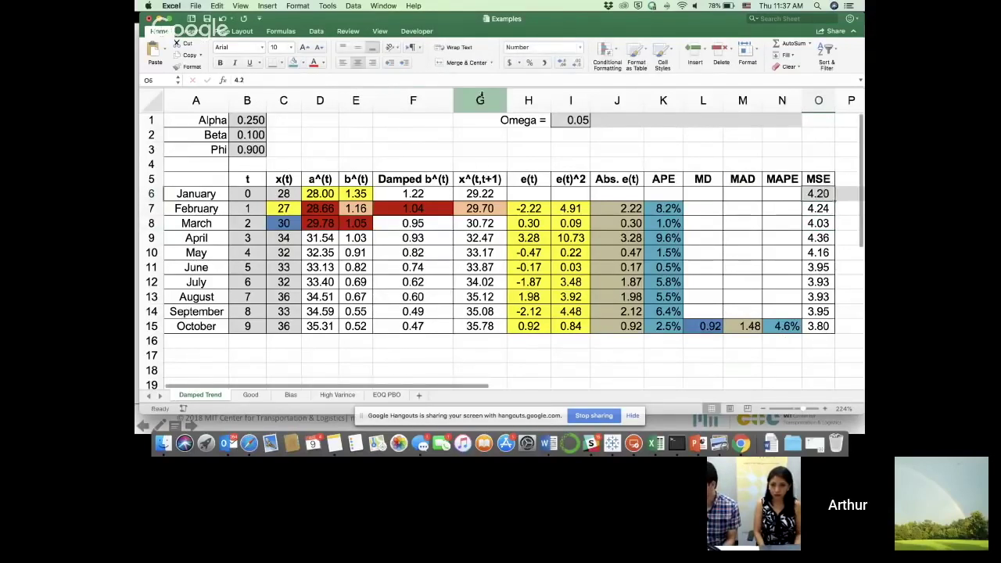
{"action": "left_click", "coordinate": [314, 62]}
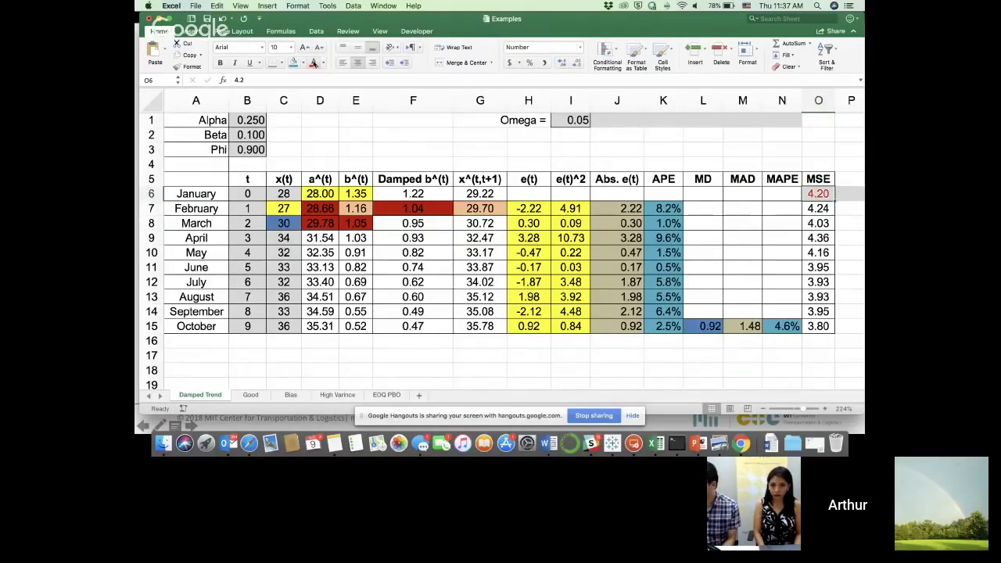
Step: Re-enter O7's MSE formula and fill it down column O through O15 for October
{"action": "left_click", "coordinate": [813, 209]}
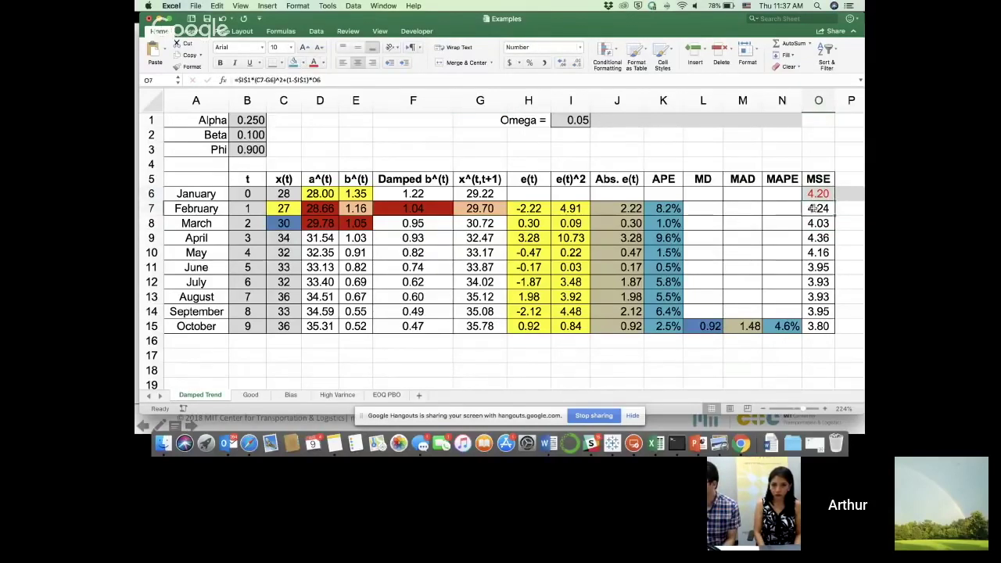
{"action": "left_click", "coordinate": [360, 77]}
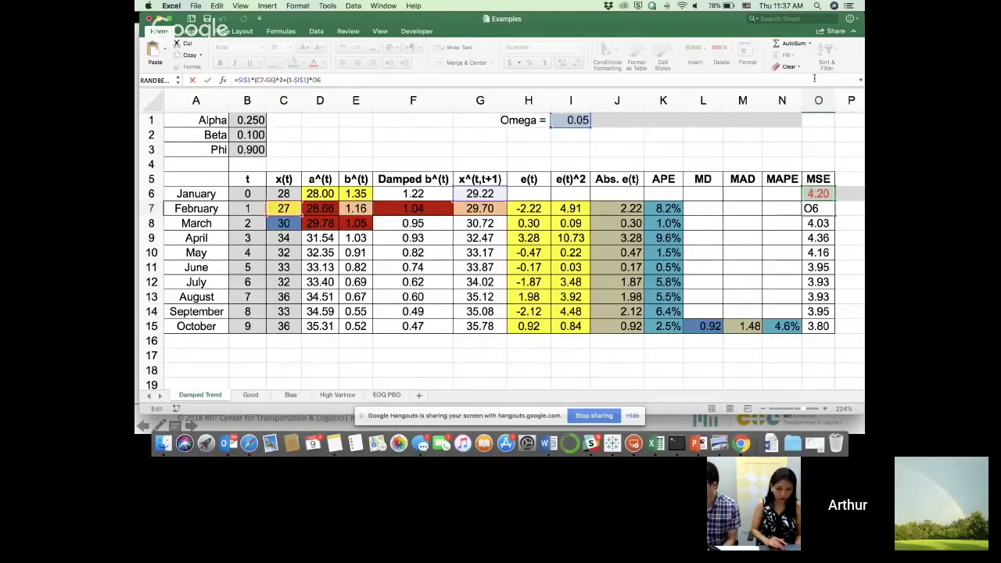
{"action": "key", "text": "Return"}
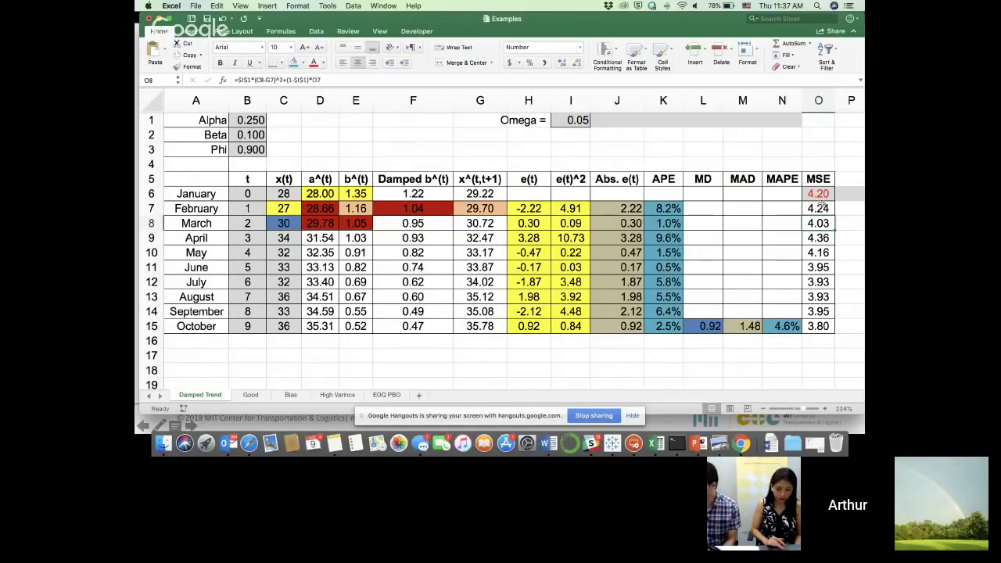
{"action": "left_click", "coordinate": [823, 208]}
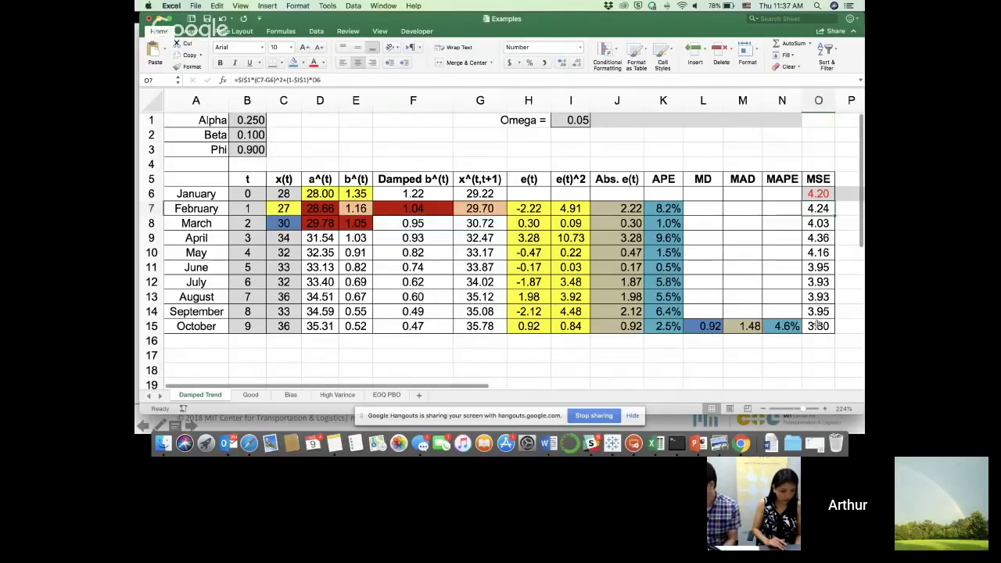
{"action": "left_click", "coordinate": [822, 223]}
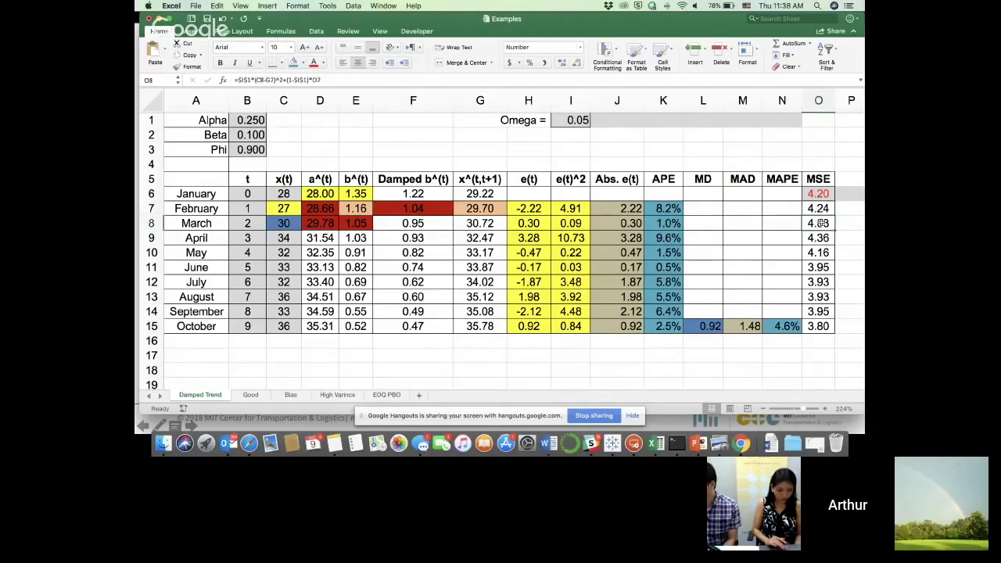
{"action": "left_click_drag", "start_coordinate": [822, 208], "coordinate": [820, 296]}
{"action": "left_click", "coordinate": [819, 325]}
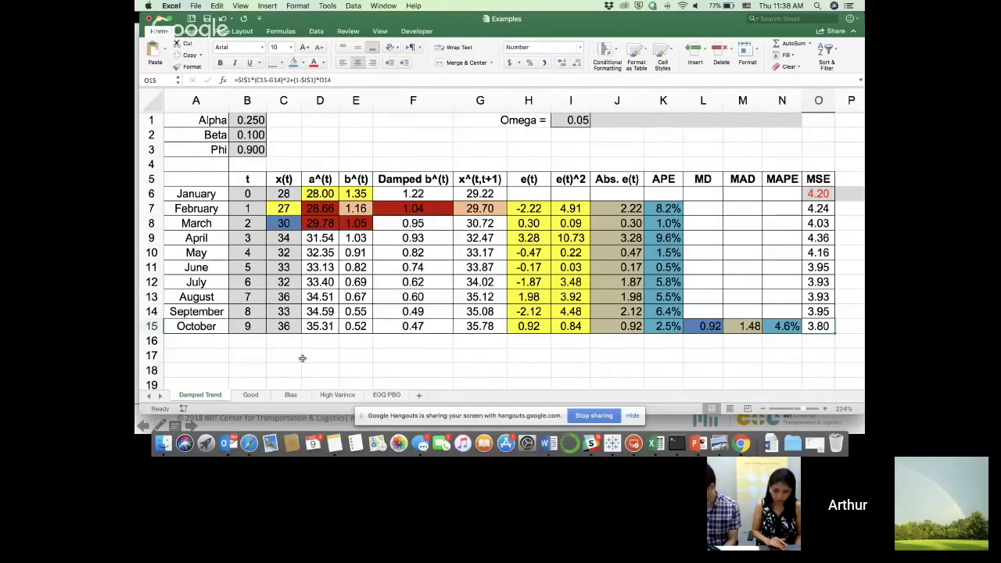
{"action": "left_click", "coordinate": [301, 358]}
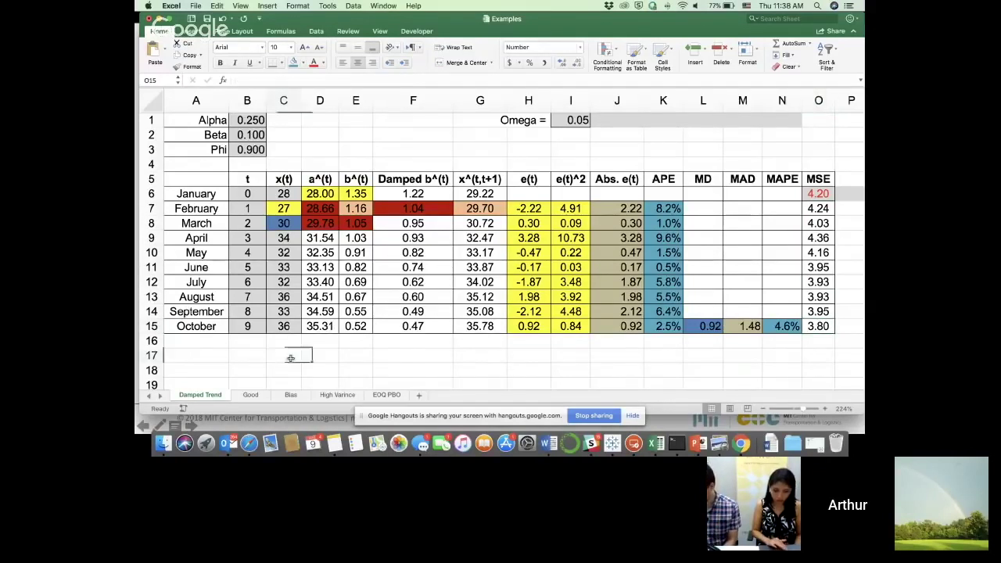
Step: On the Good sheet, fill the MD cell K15 blue and select MAD and MAPE in L15:M15
{"action": "left_click", "coordinate": [249, 395]}
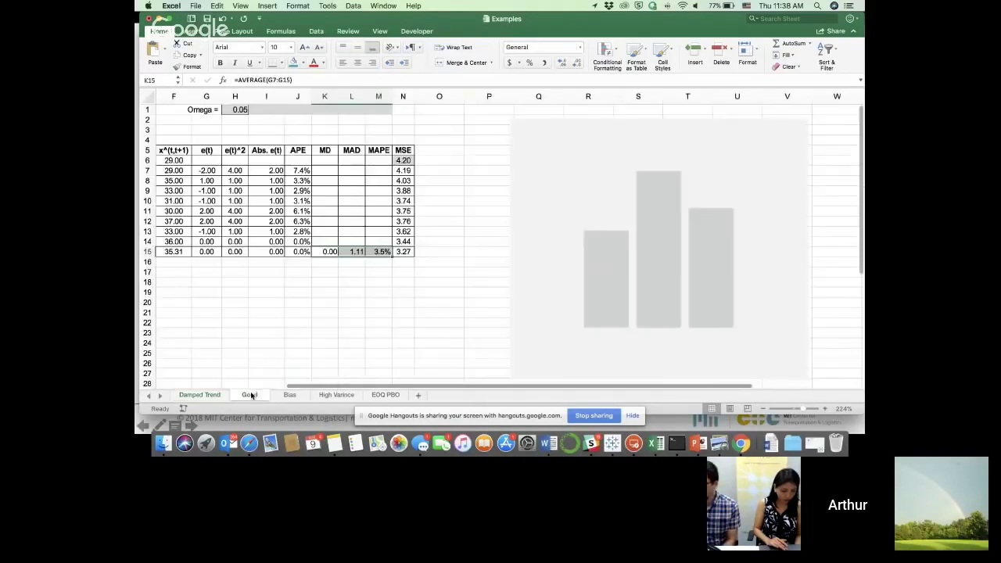
{"action": "scroll", "coordinate": [441, 233], "scroll_direction": "right", "scroll_amount": 3}
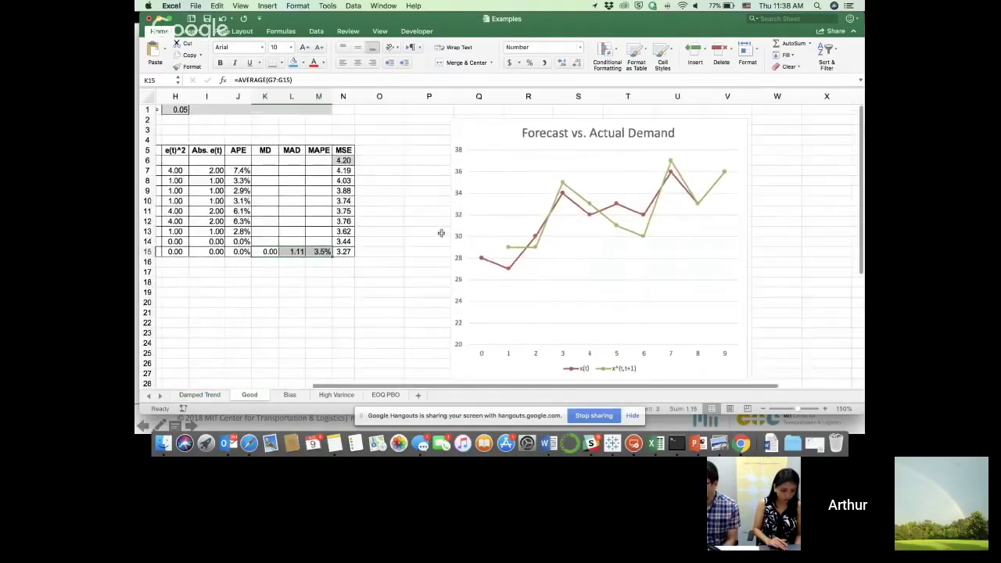
{"action": "scroll", "coordinate": [442, 233], "scroll_direction": "right", "scroll_amount": 3}
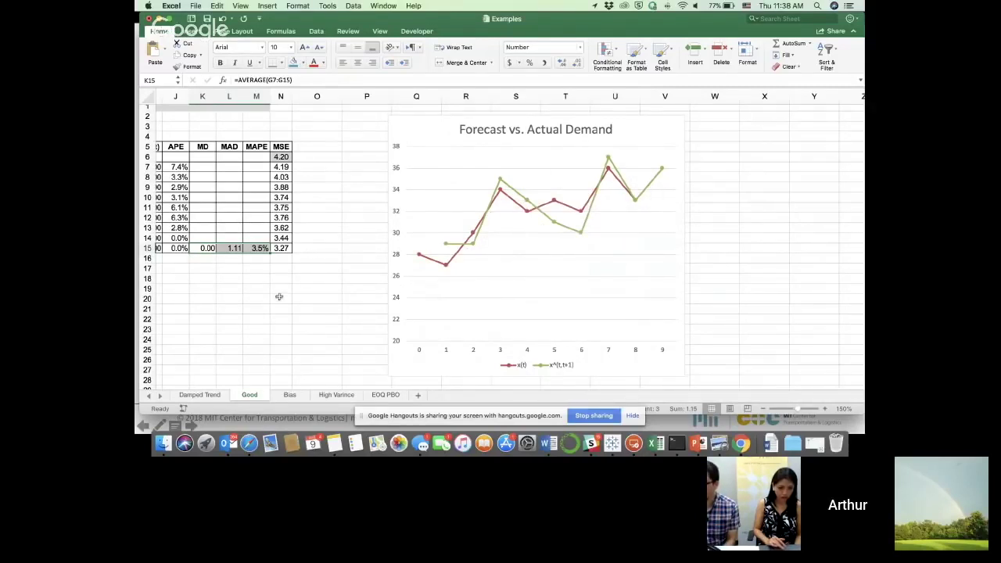
{"action": "scroll", "coordinate": [279, 297], "scroll_direction": "left", "scroll_amount": 2}
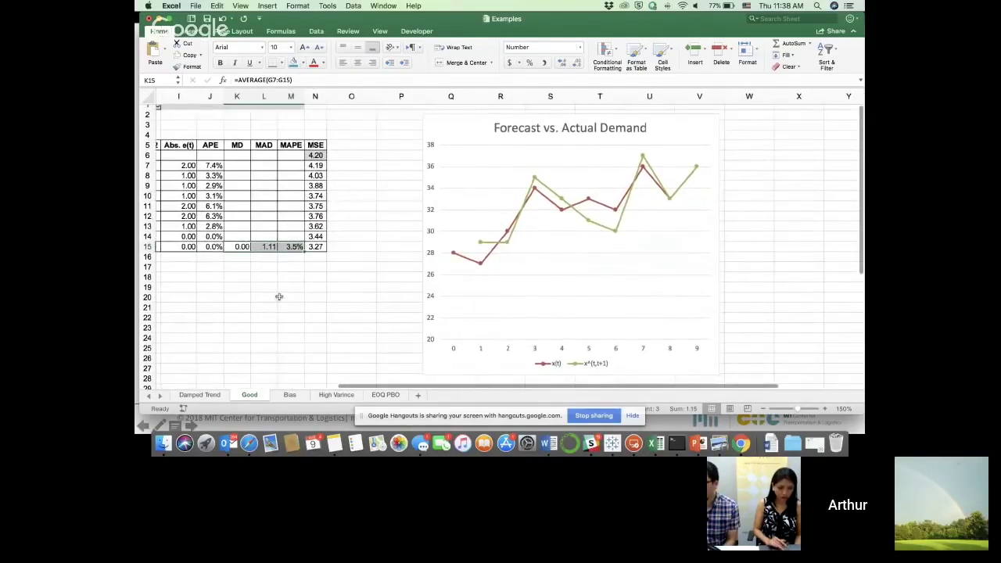
{"action": "scroll", "coordinate": [278, 297], "scroll_direction": "down", "scroll_amount": 1}
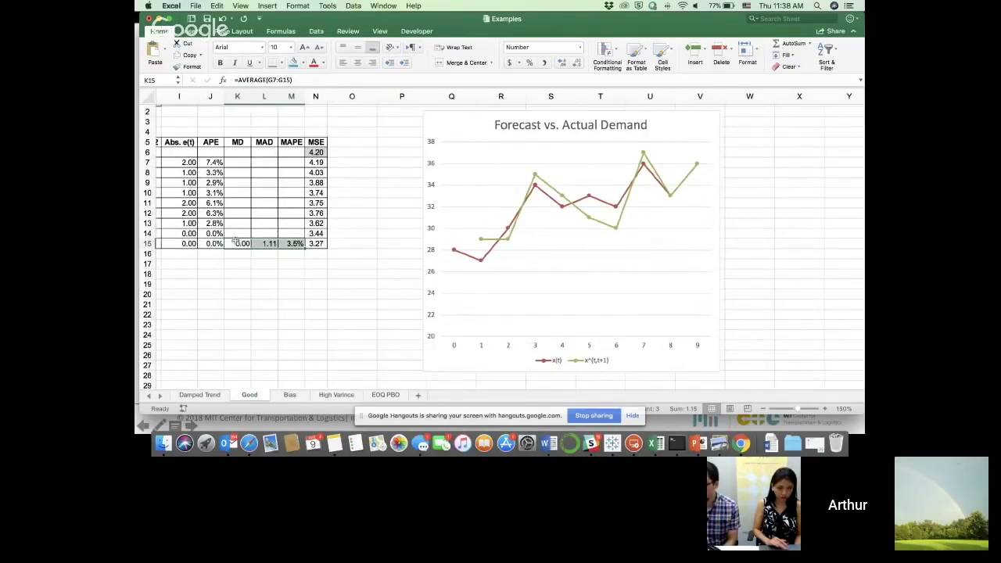
{"action": "left_click", "coordinate": [239, 242]}
{"action": "left_click", "coordinate": [294, 63]}
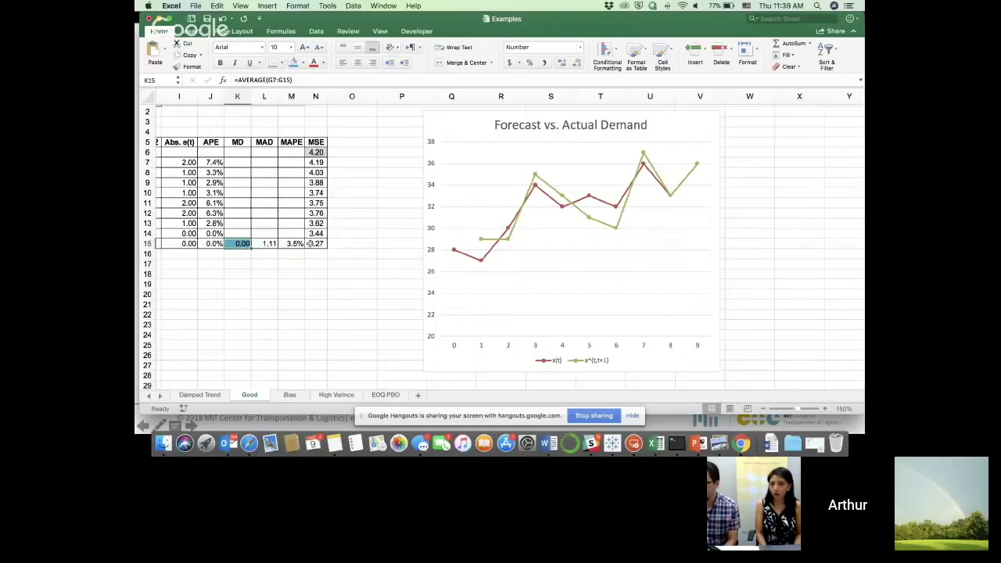
{"action": "left_click", "coordinate": [269, 243]}
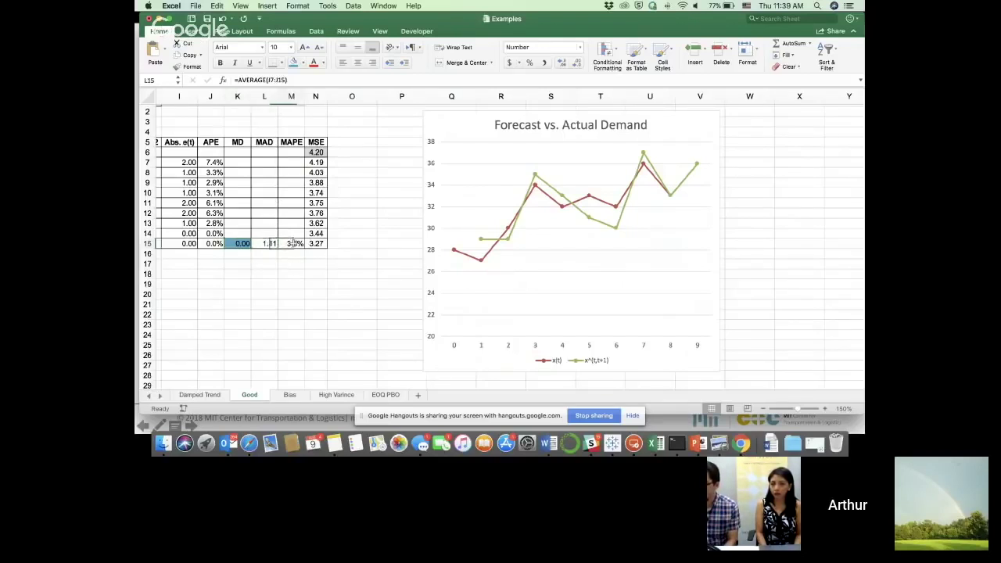
{"action": "left_click_drag", "start_coordinate": [291, 244], "coordinate": [268, 244]}
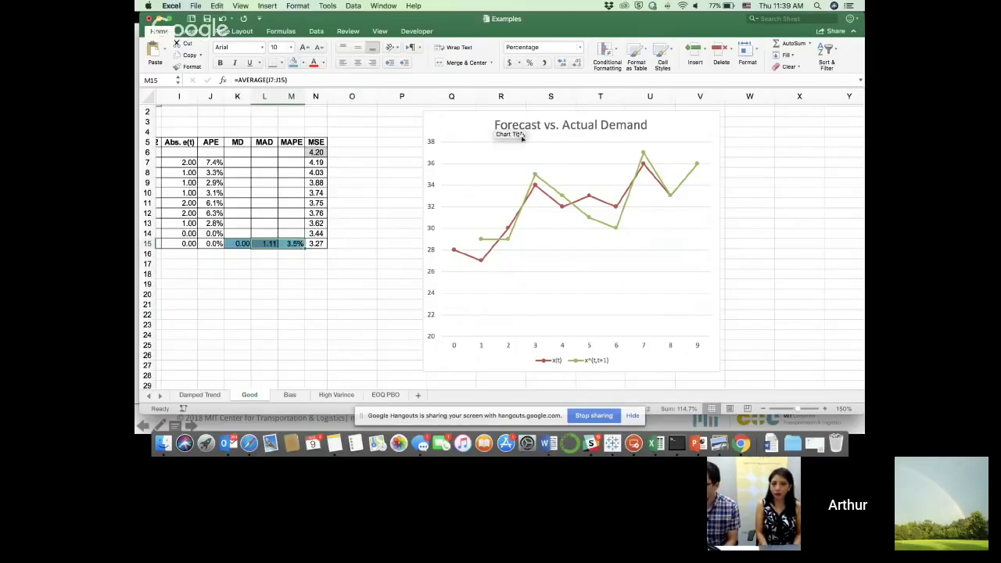
{"action": "mouse_move", "coordinate": [534, 191]}
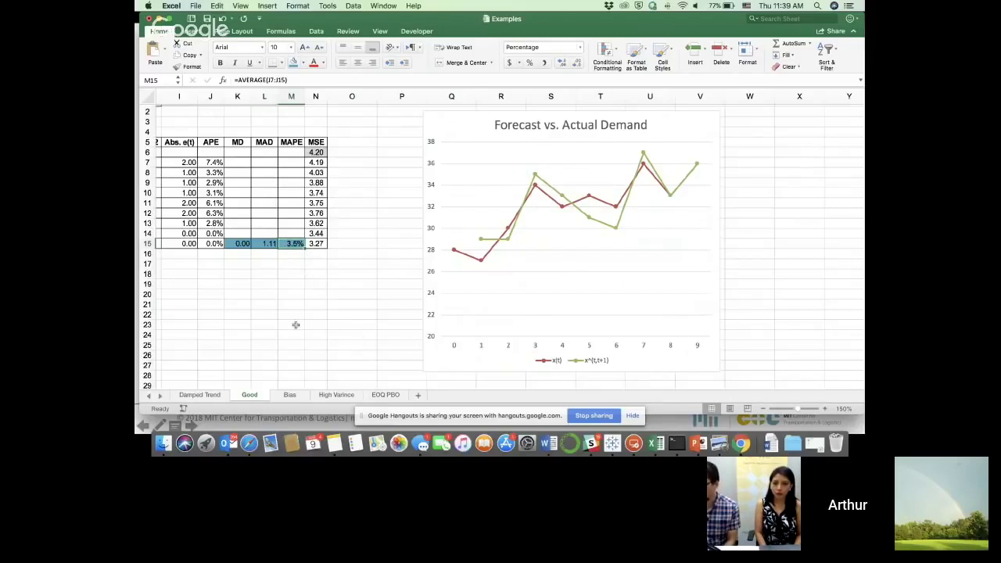
Step: Open the Bias sheet and scroll to show columns I–N beside the Forecast vs. Actual Demand chart
{"action": "left_click", "coordinate": [290, 395]}
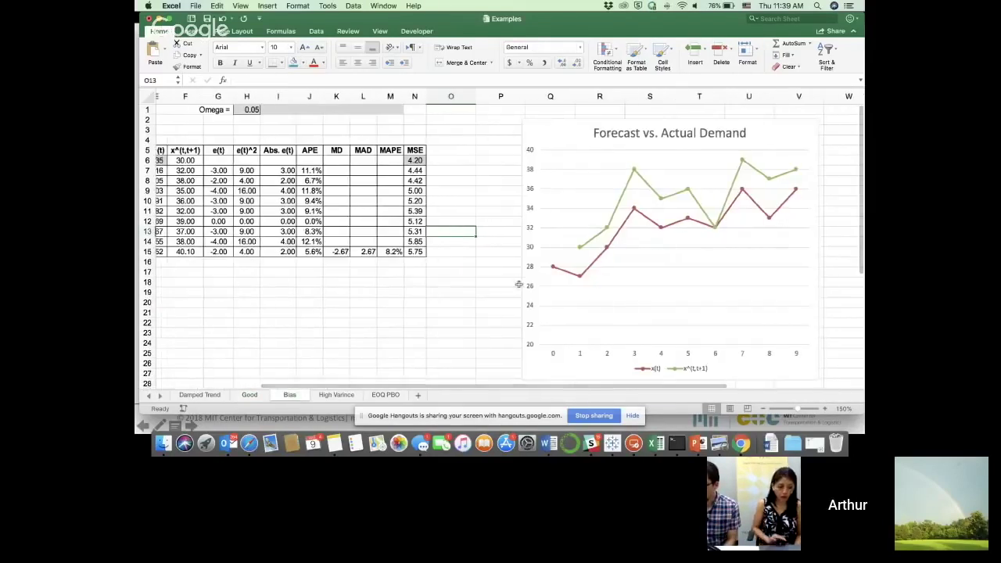
{"action": "scroll", "coordinate": [518, 284], "scroll_direction": "right", "scroll_amount": 5}
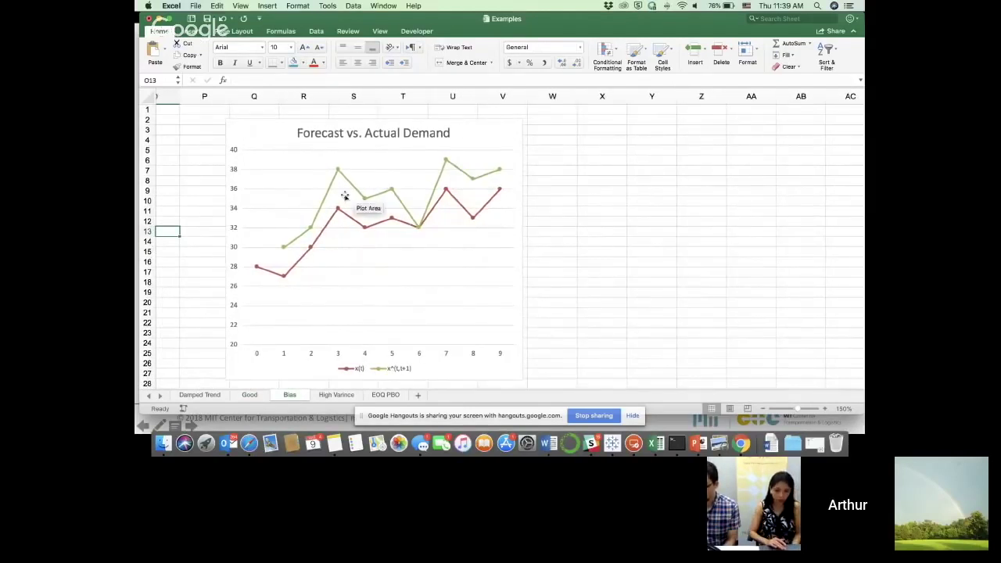
{"action": "mouse_move", "coordinate": [311, 228]}
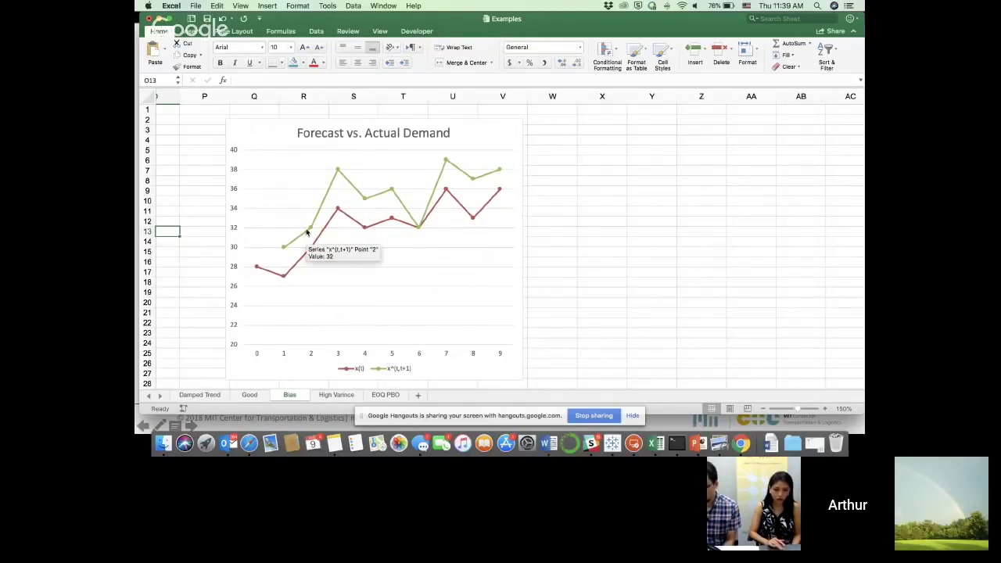
{"action": "mouse_move", "coordinate": [325, 205]}
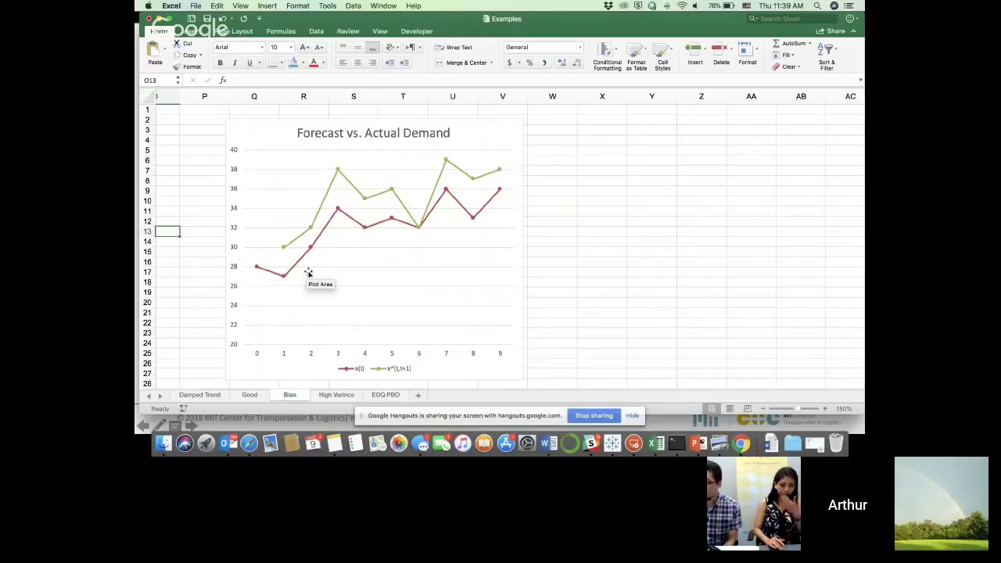
{"action": "scroll", "coordinate": [193, 270], "scroll_direction": "left", "scroll_amount": 5}
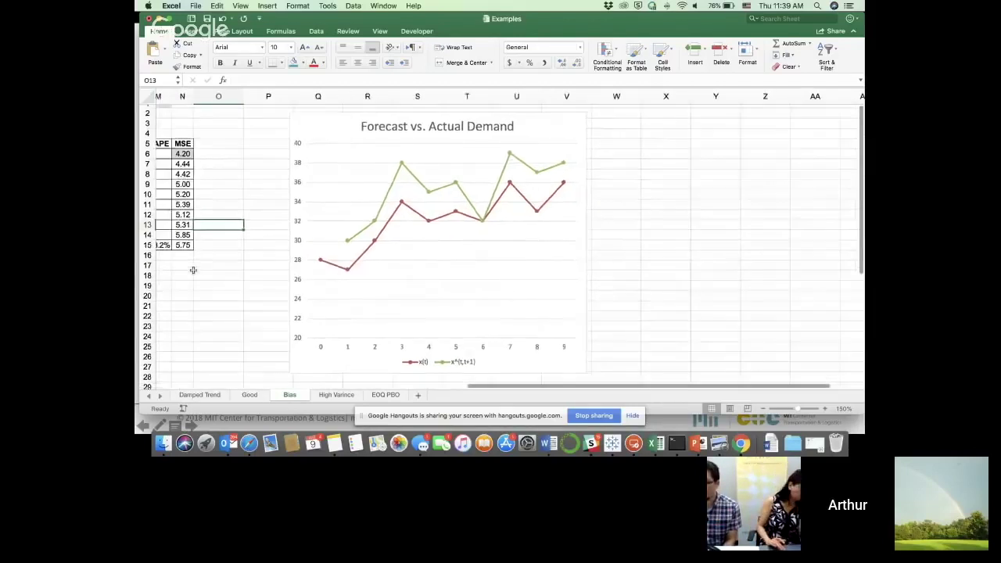
{"action": "scroll", "coordinate": [193, 270], "scroll_direction": "left", "scroll_amount": 5}
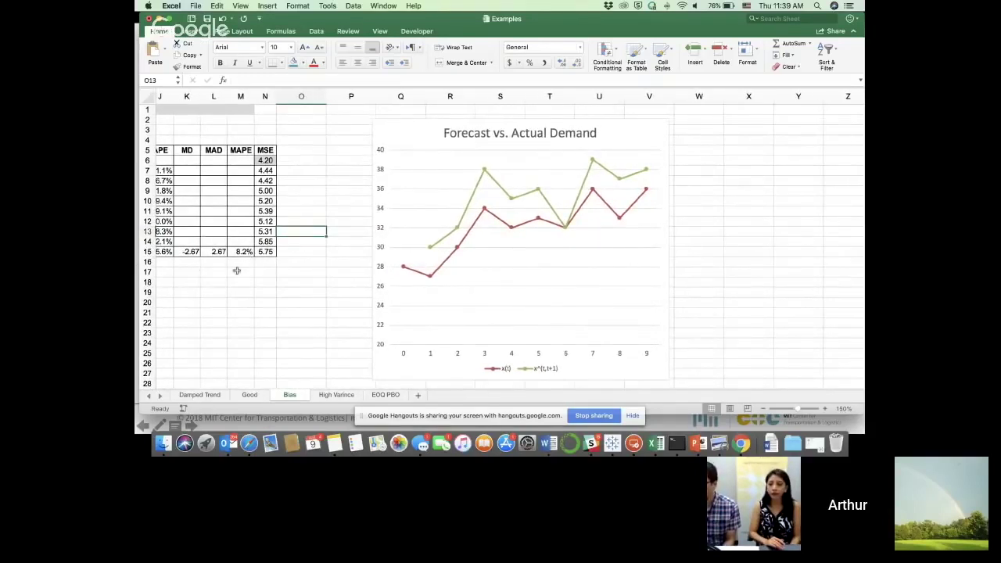
{"action": "scroll", "coordinate": [236, 271], "scroll_direction": "left", "scroll_amount": 3}
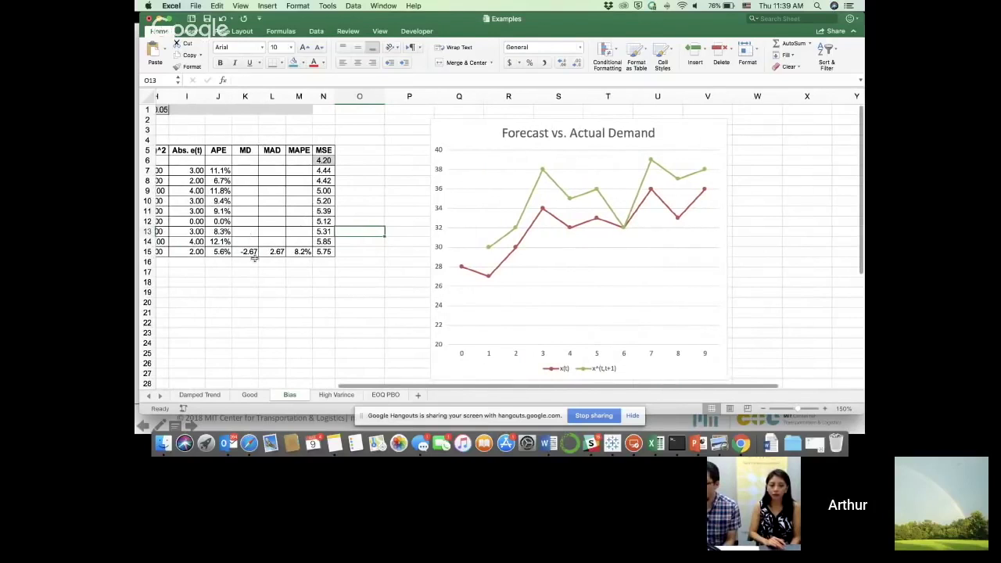
{"action": "left_click", "coordinate": [248, 252]}
Step: Fill the Bias sheet's K15:M15 results (MD -2.67, MAD, MAPE) teal, then go to High Varince
{"action": "left_click", "coordinate": [294, 64]}
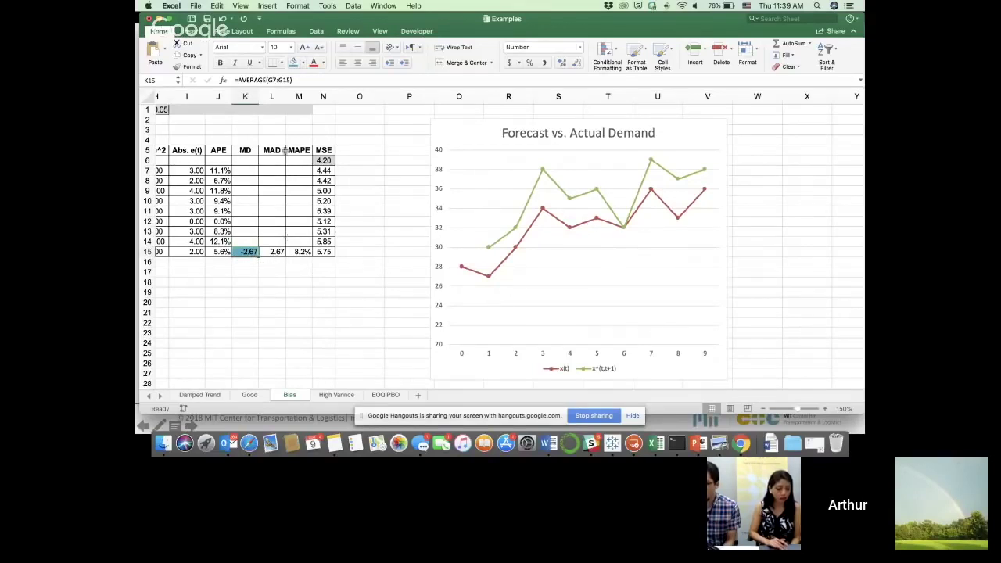
{"action": "left_click", "coordinate": [275, 251]}
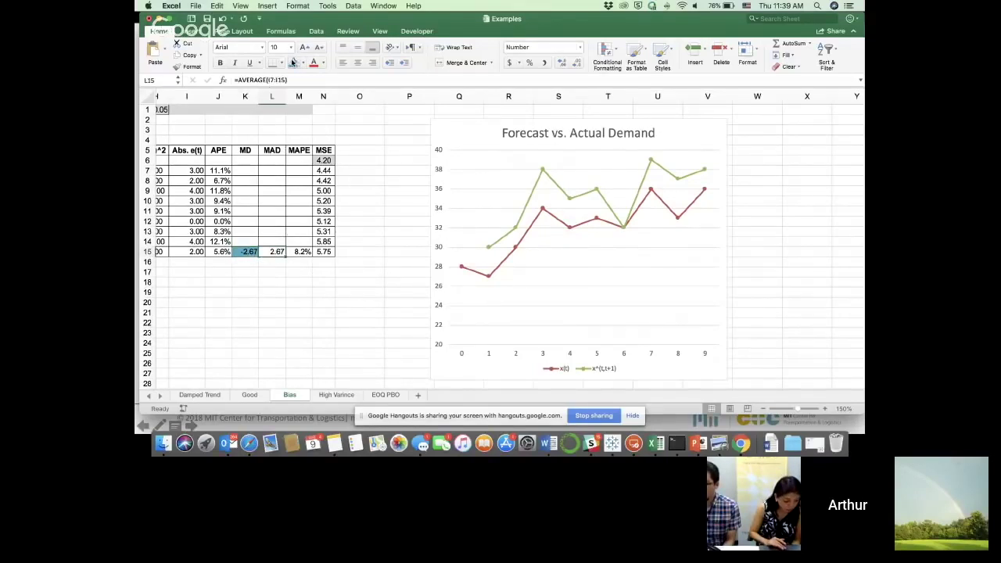
{"action": "left_click", "coordinate": [294, 62]}
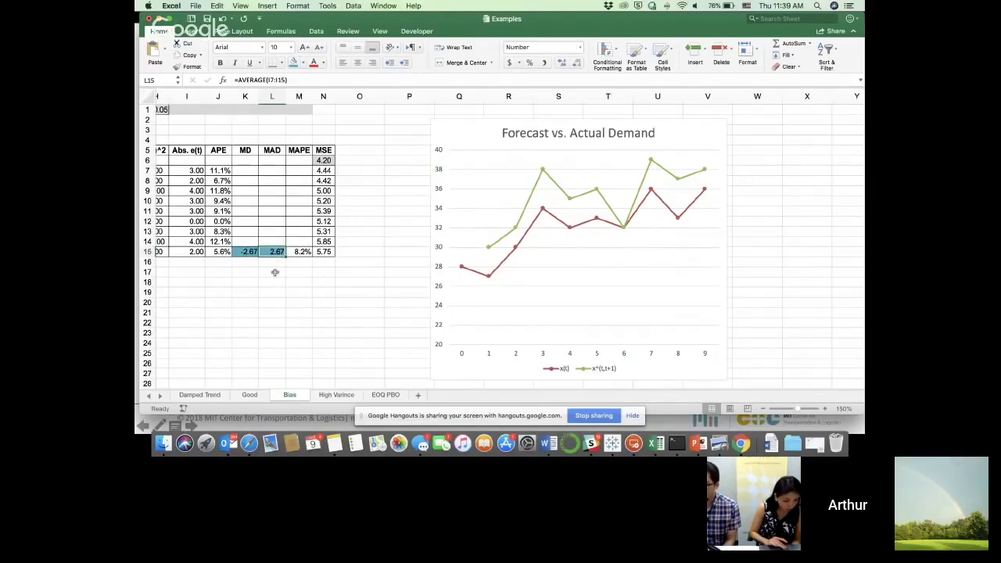
{"action": "left_click", "coordinate": [300, 252]}
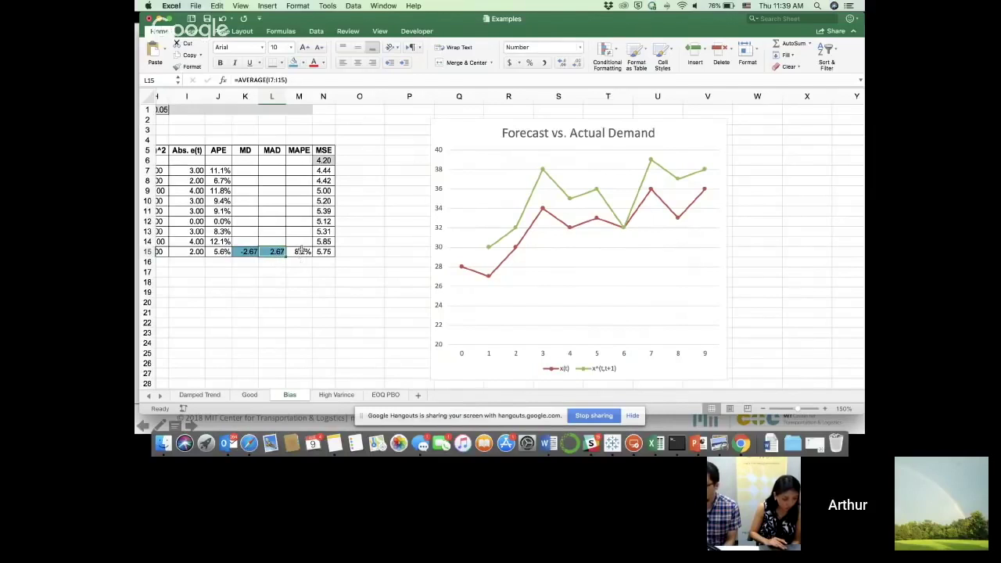
{"action": "left_click", "coordinate": [294, 62]}
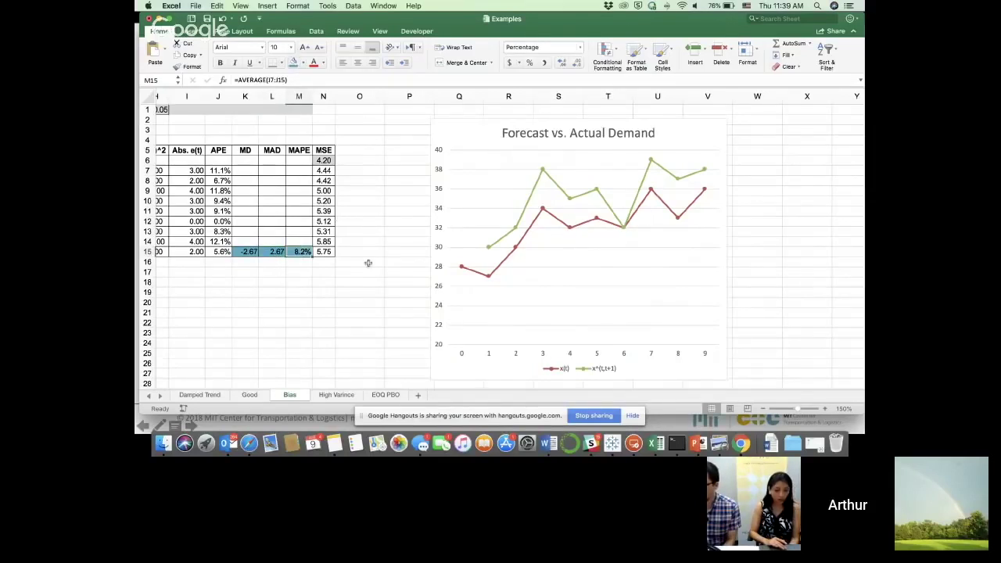
{"action": "scroll", "coordinate": [367, 263], "scroll_direction": "right", "scroll_amount": 3}
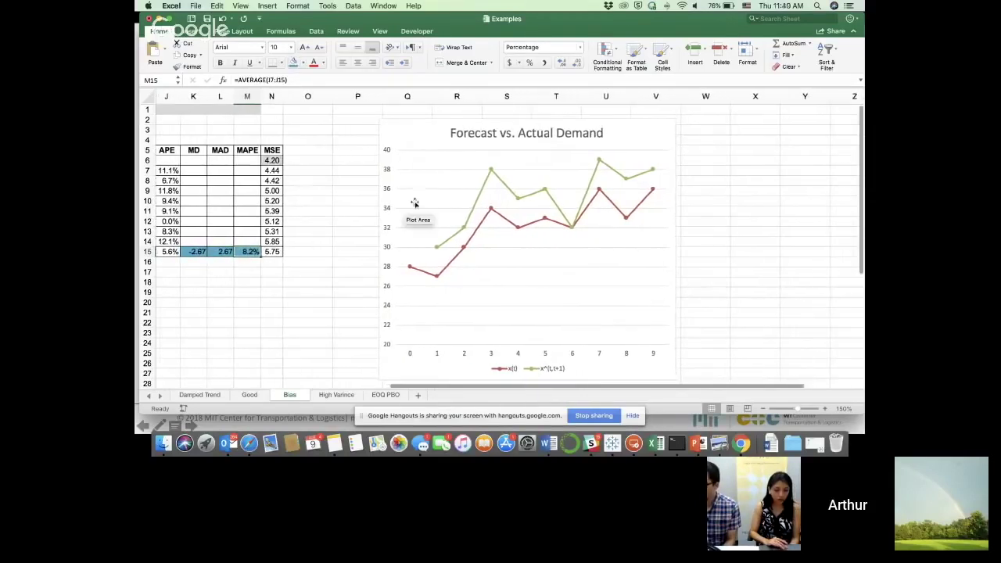
{"action": "left_click_drag", "start_coordinate": [193, 251], "coordinate": [223, 251]}
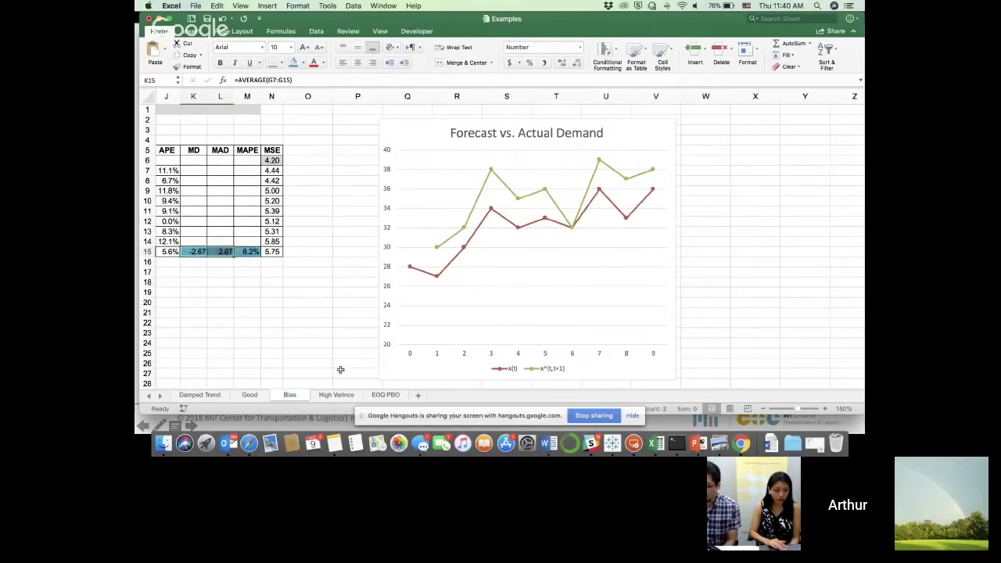
{"action": "left_click", "coordinate": [334, 395]}
Step: Review the High Varince chart, then give the MD result 0.11 in K15 a teal fill
{"action": "scroll", "coordinate": [520, 199], "scroll_direction": "right", "scroll_amount": 10}
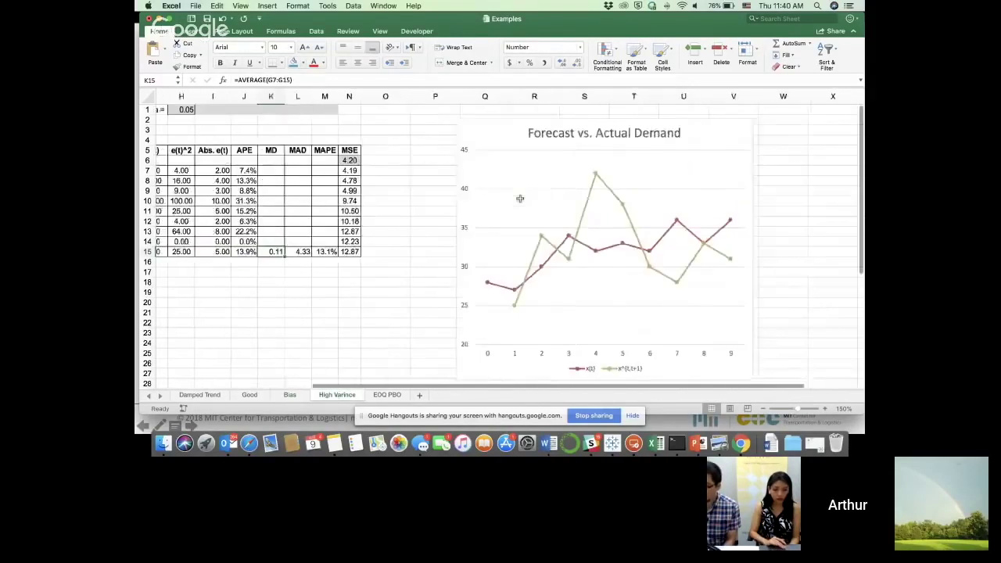
{"action": "scroll", "coordinate": [519, 198], "scroll_direction": "left", "scroll_amount": 1}
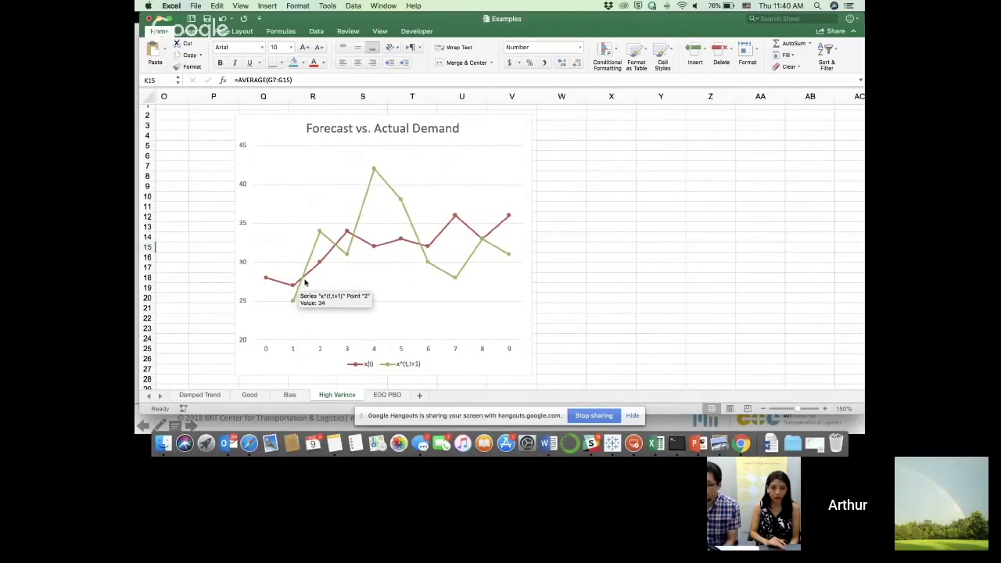
{"action": "mouse_move", "coordinate": [319, 232]}
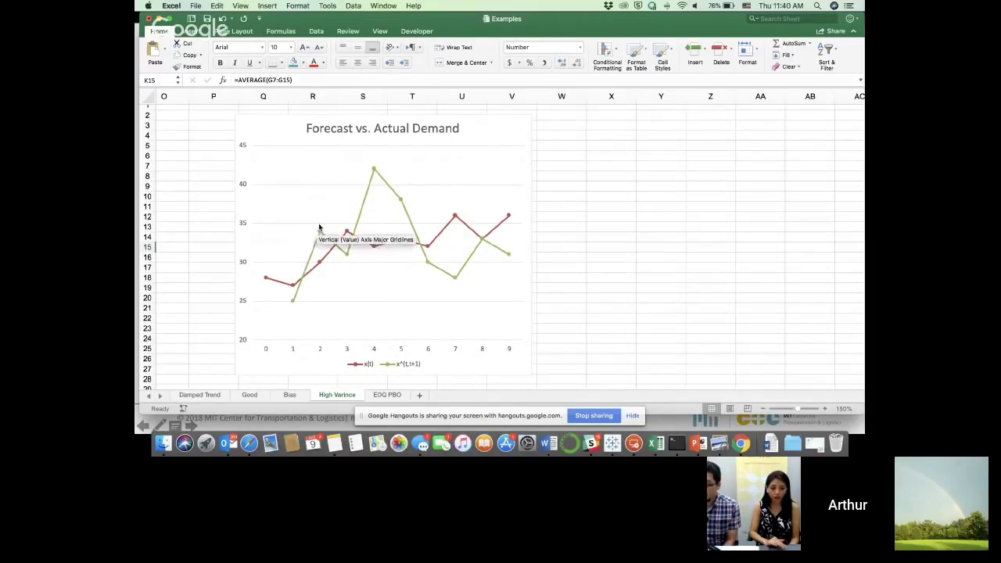
{"action": "mouse_move", "coordinate": [340, 254]}
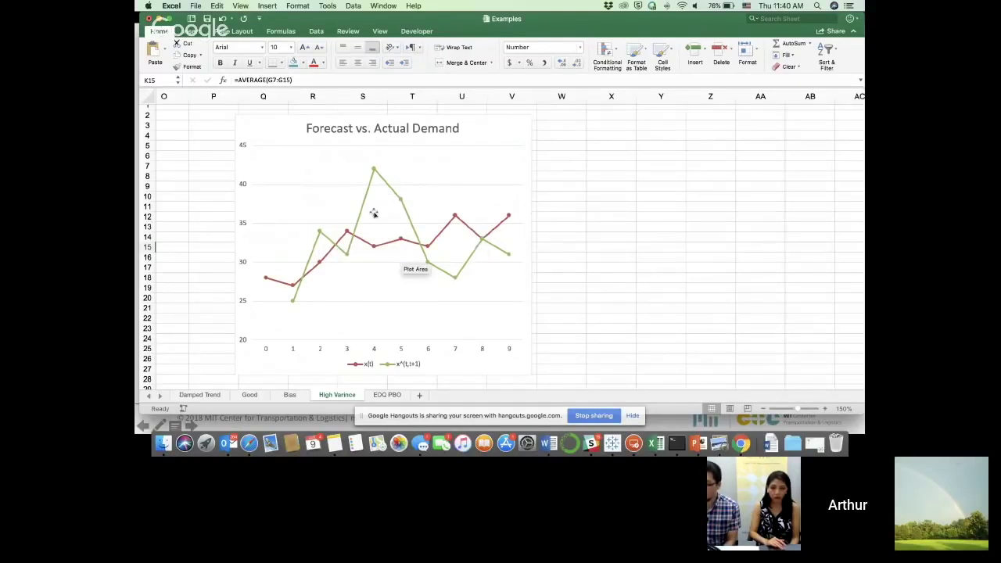
{"action": "scroll", "coordinate": [221, 260], "scroll_direction": "left", "scroll_amount": 2}
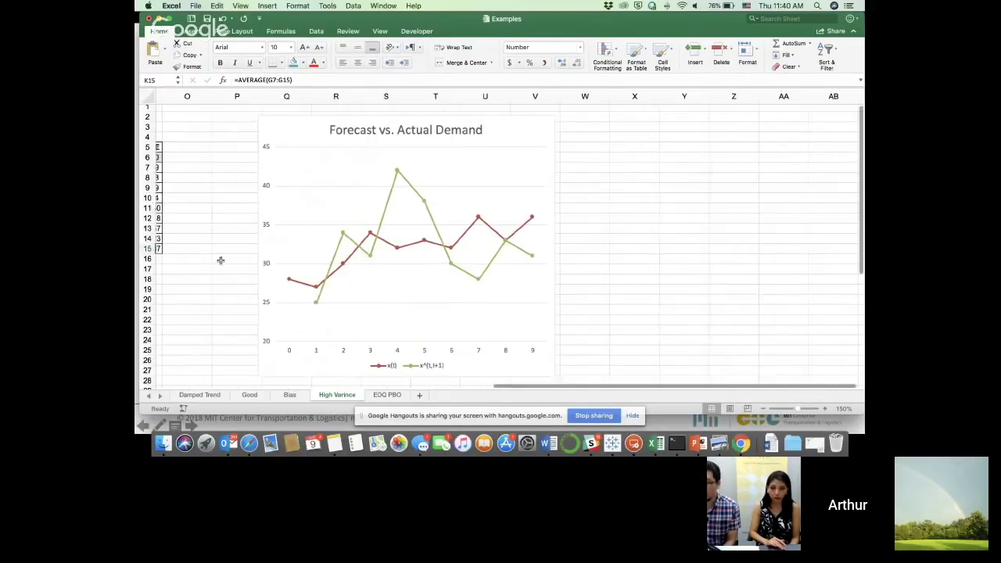
{"action": "scroll", "coordinate": [220, 260], "scroll_direction": "left", "scroll_amount": 5}
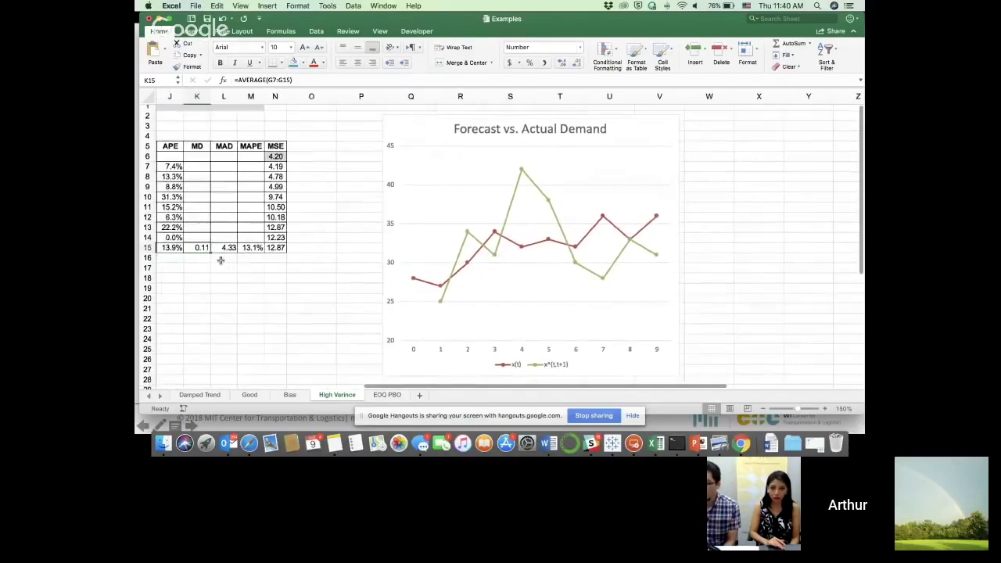
{"action": "scroll", "coordinate": [298, 173], "scroll_direction": "left", "scroll_amount": 2}
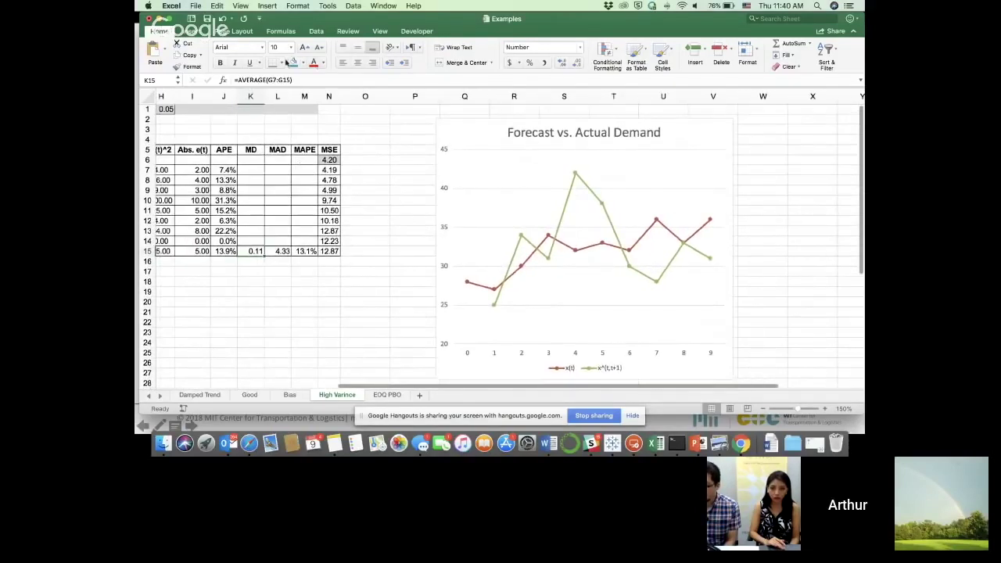
{"action": "left_click", "coordinate": [293, 63]}
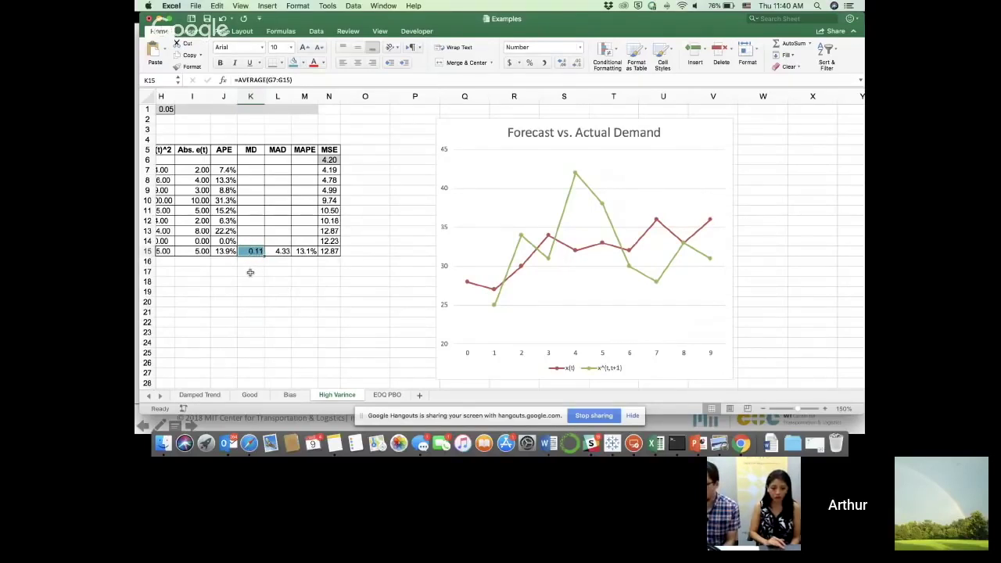
Step: Fill the High Varince MAD result 4.33 in L15 with teal
{"action": "scroll", "coordinate": [250, 272], "scroll_direction": "left", "scroll_amount": 1}
{"action": "scroll", "coordinate": [251, 272], "scroll_direction": "down", "scroll_amount": 1}
{"action": "scroll", "coordinate": [251, 272], "scroll_direction": "right", "scroll_amount": 2}
{"action": "scroll", "coordinate": [251, 272], "scroll_direction": "up", "scroll_amount": 1}
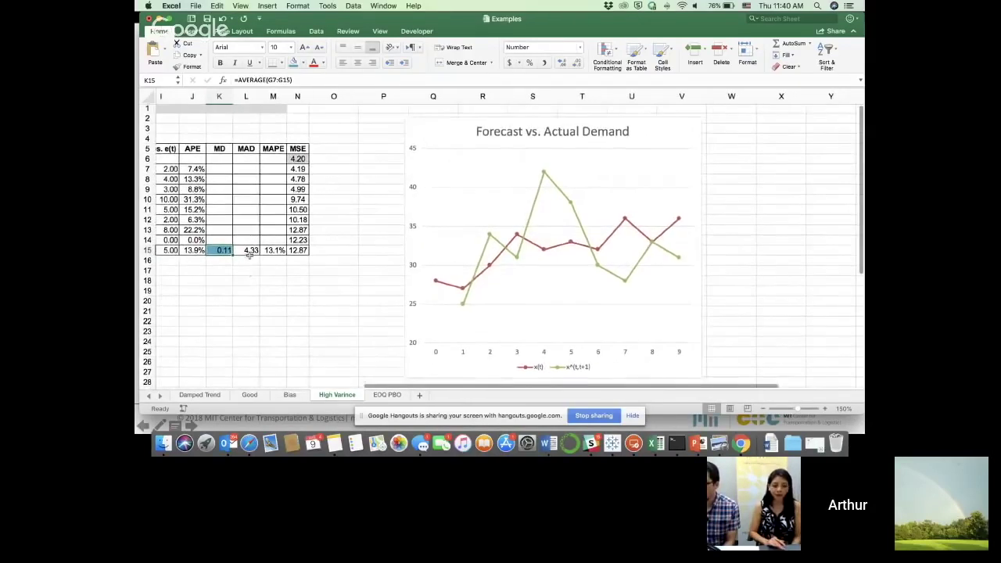
{"action": "left_click", "coordinate": [247, 249]}
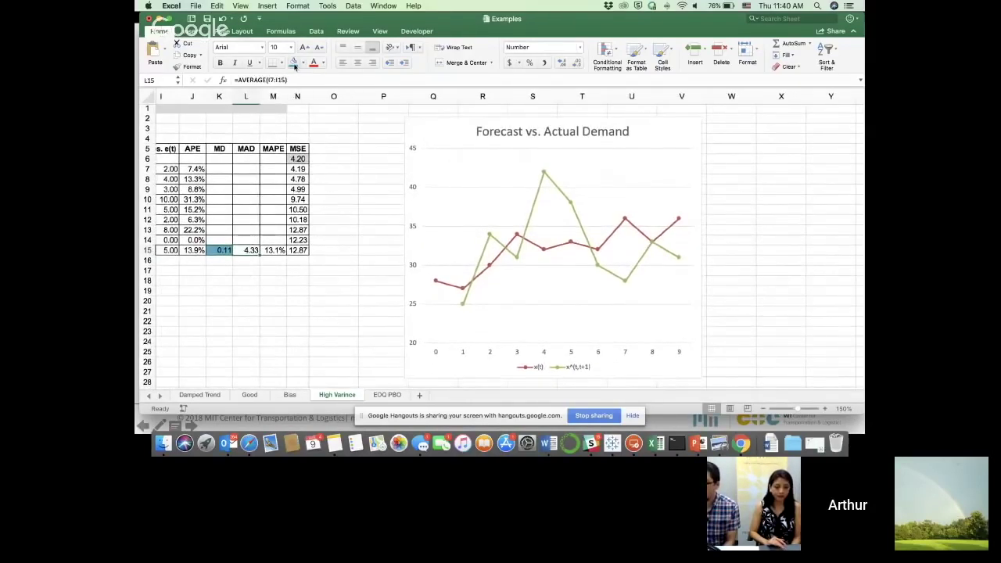
{"action": "left_click", "coordinate": [294, 64]}
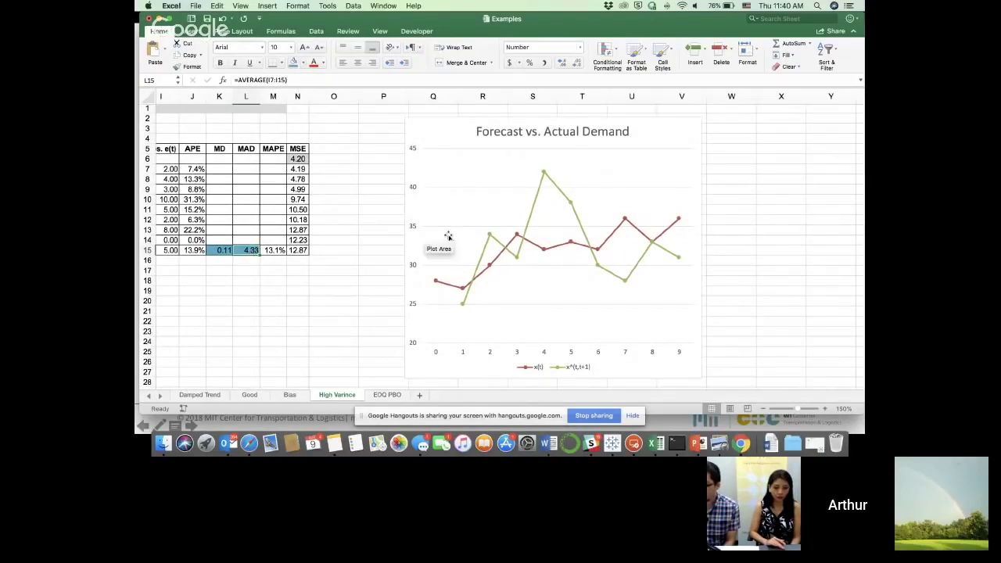
Step: Compare against the Bias sheet, then select the MAPE result 13.1% in M15
{"action": "left_click", "coordinate": [292, 400]}
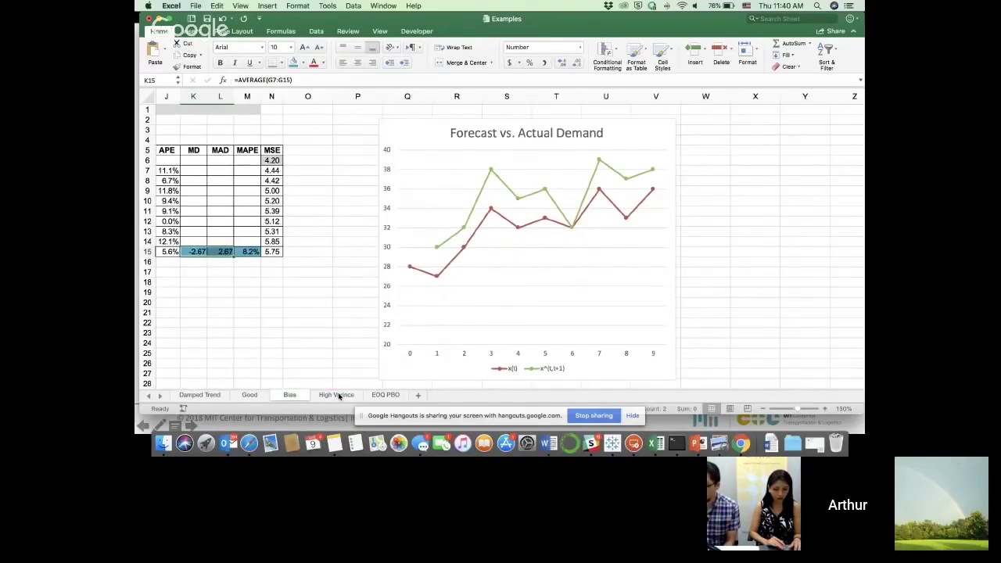
{"action": "left_click", "coordinate": [339, 395]}
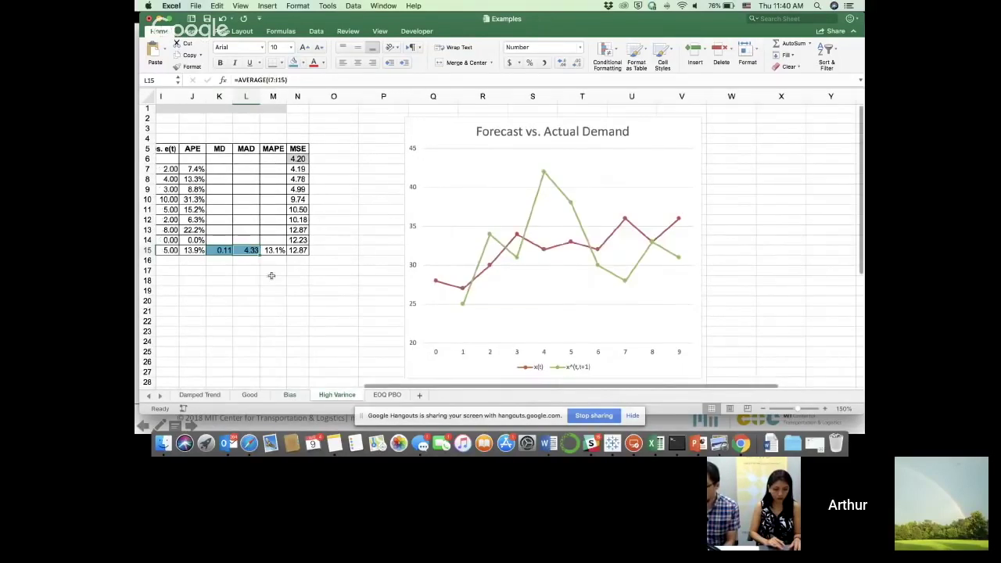
{"action": "left_click", "coordinate": [274, 251]}
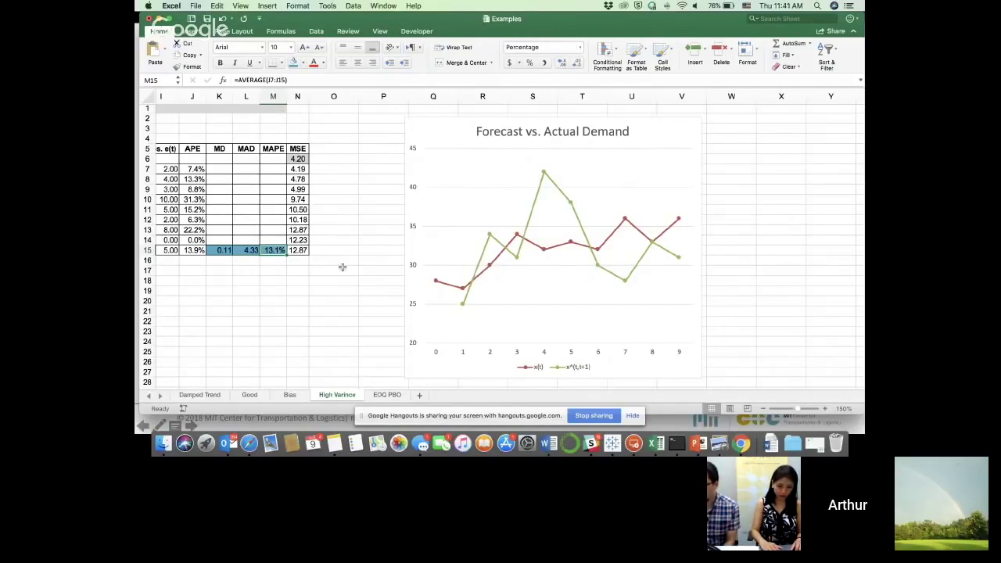
{"action": "scroll", "coordinate": [242, 303], "scroll_direction": "left", "scroll_amount": 5}
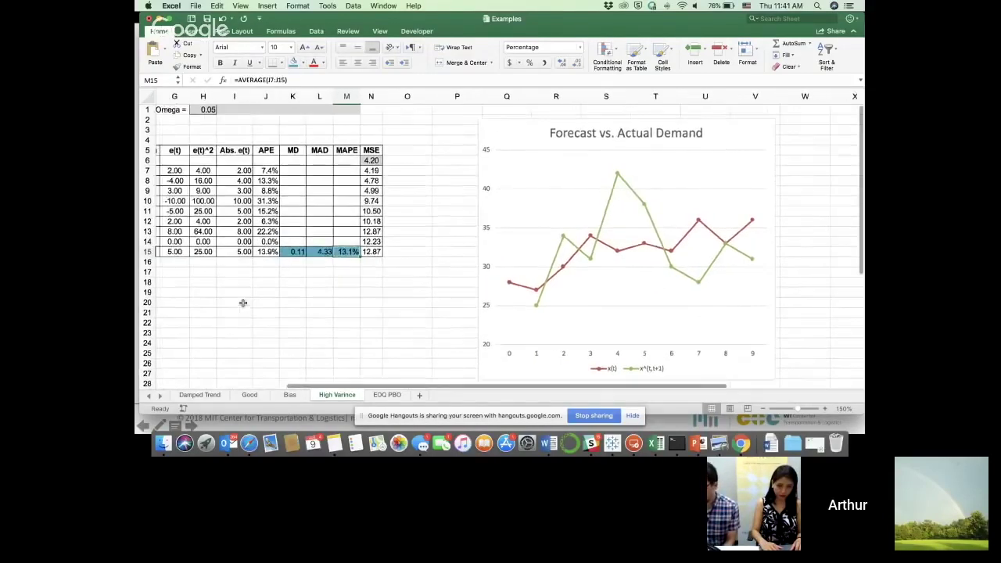
{"action": "scroll", "coordinate": [378, 253], "scroll_direction": "right", "scroll_amount": 4}
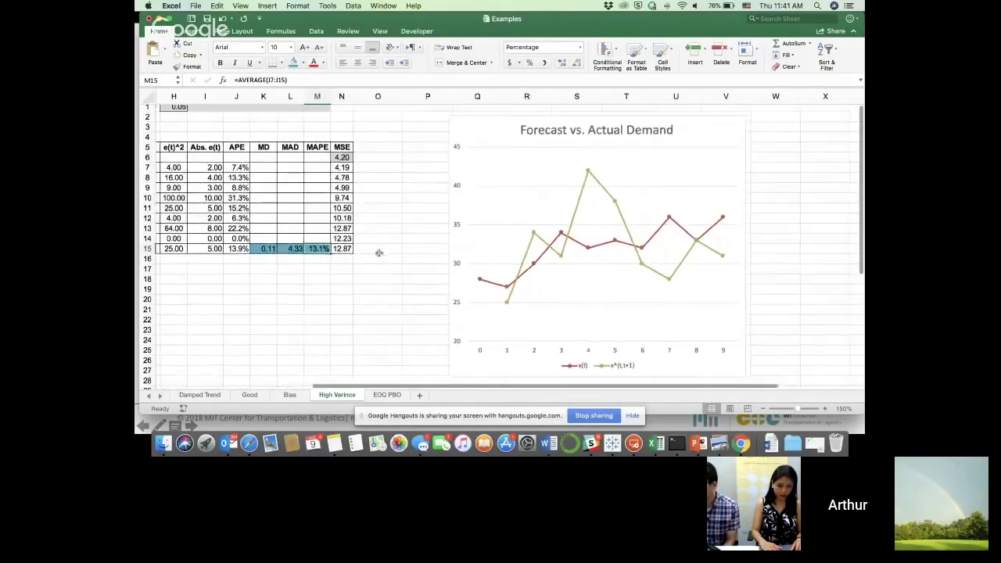